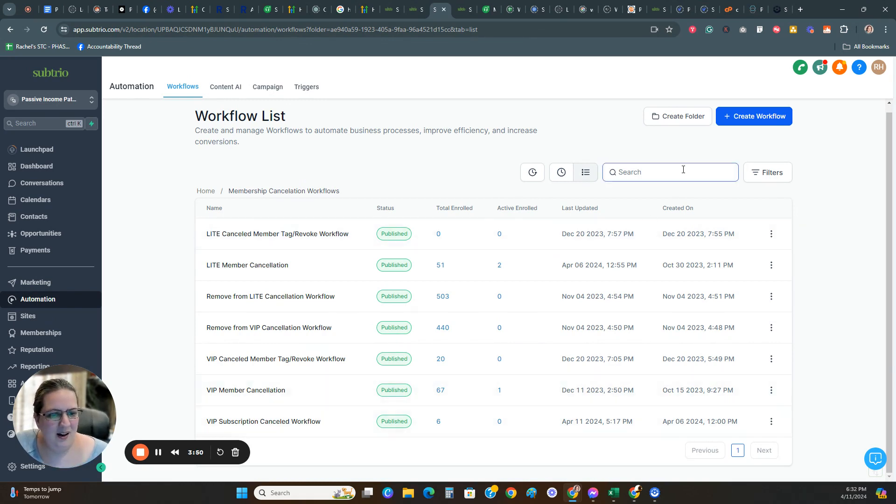
Step: Create a new workflow from scratch and name it "LITE Membership Cancelation Workflow"
left_click(747, 116)
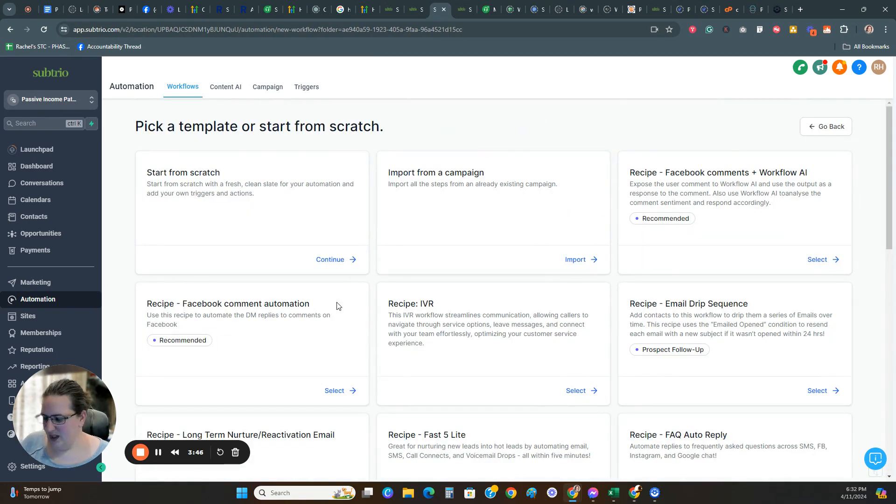
left_click(340, 259)
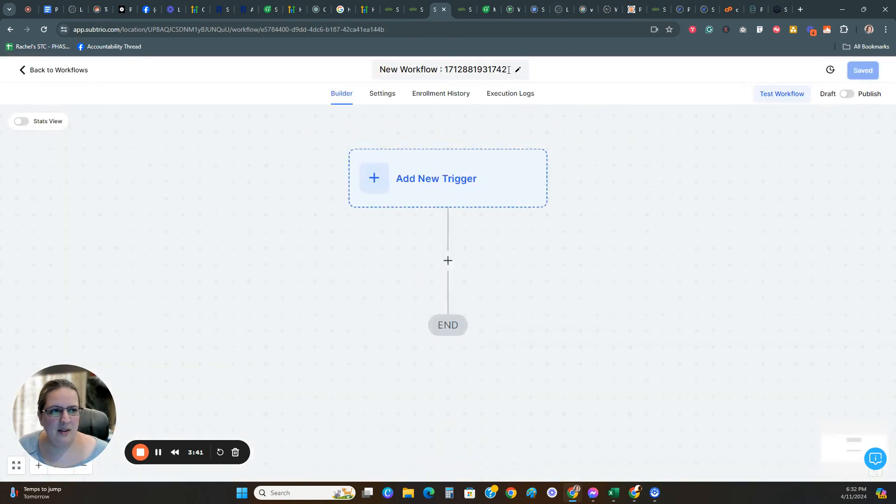
left_click(508, 69)
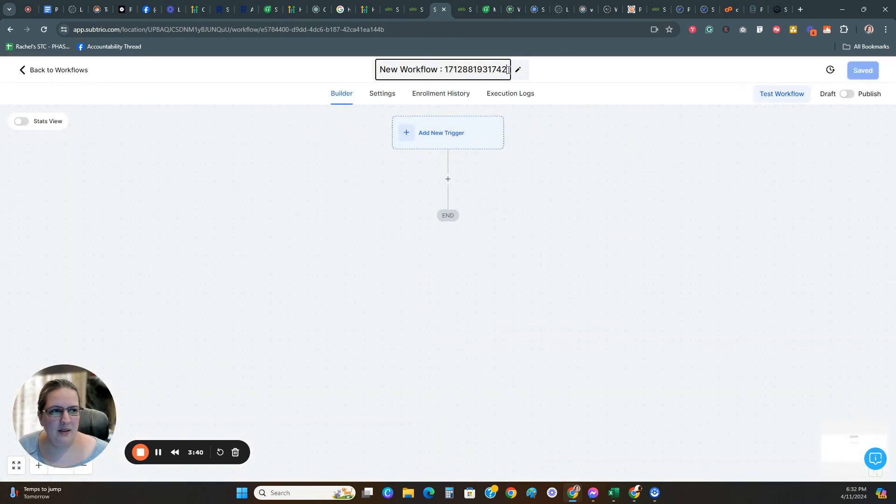
left_click_drag(509, 70, 377, 76)
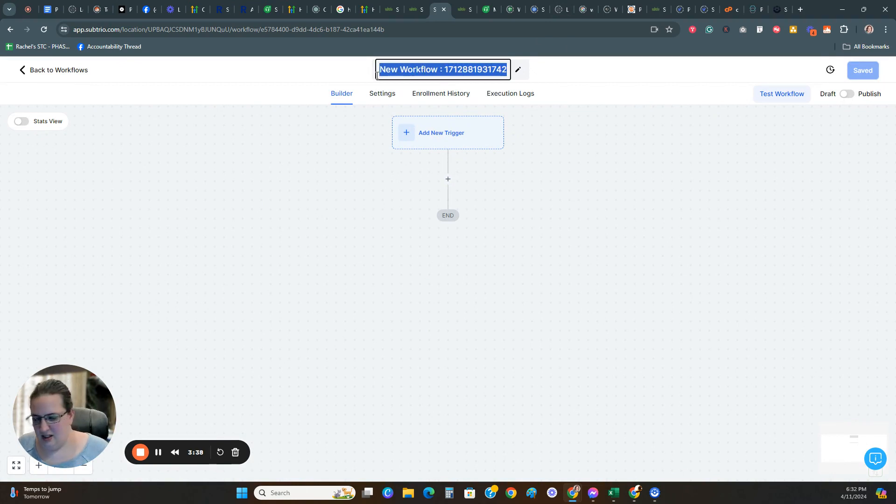
key("BackSpace")
type("LITEM")
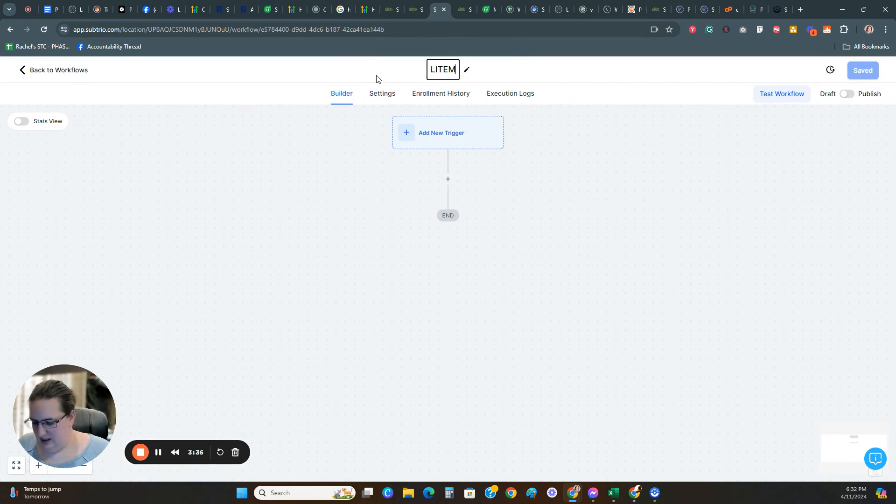
type("embership")
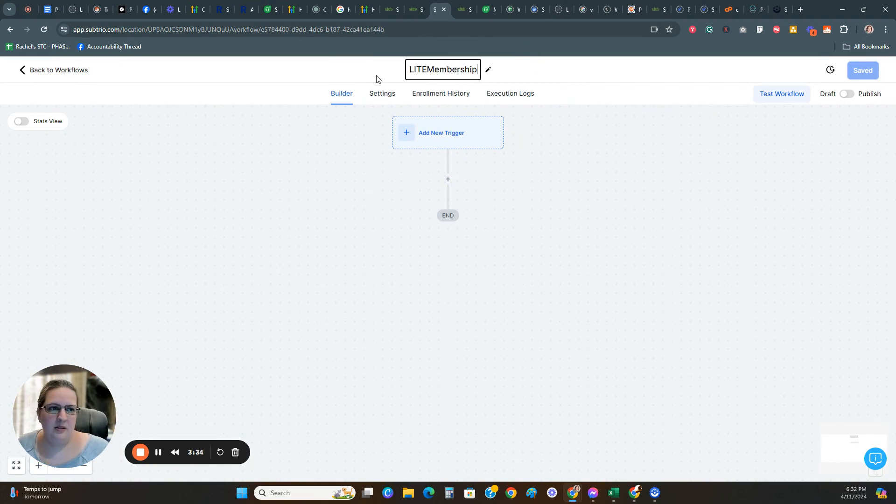
key("BackSpace")
key("BackSpace")
key("BackSpace")
key("BackSpace")
key("BackSpace")
key("BackSpace")
key("BackSpace")
key("BackSpace")
key("BackSpace")
key("BackSpace")
type("Me")
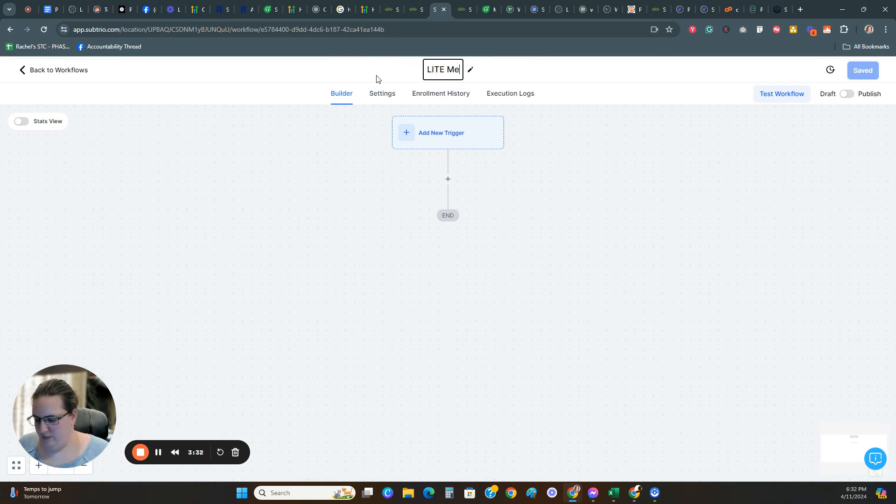
type("mbership Cancel")
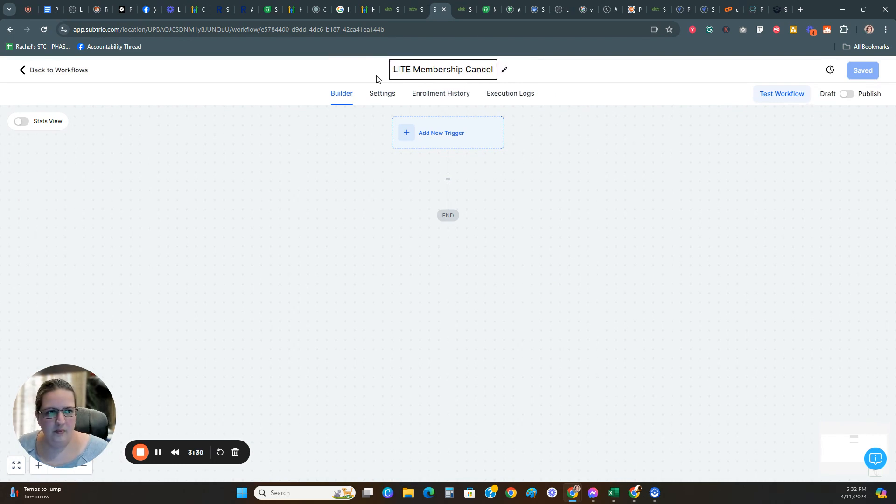
type("ation Wor")
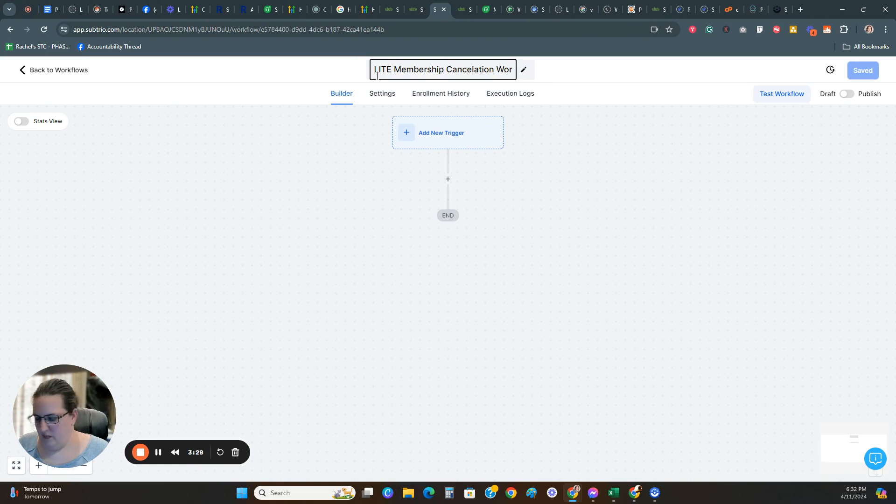
type("kflow")
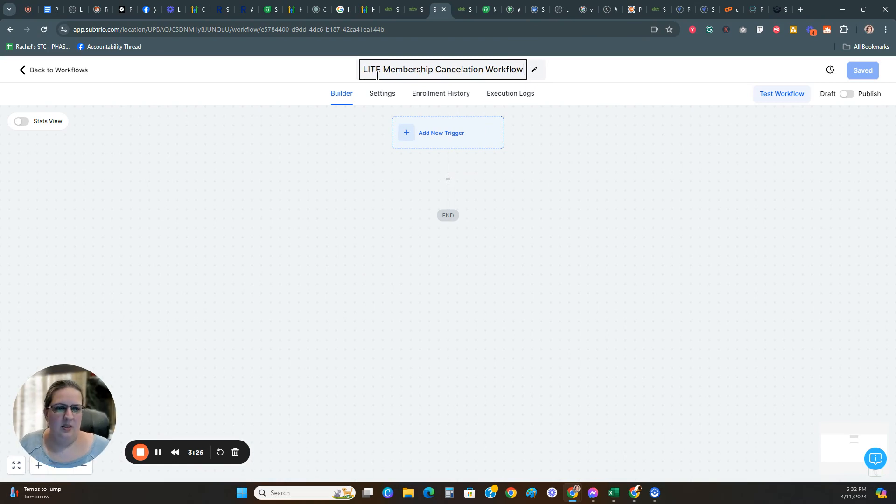
left_click(532, 148)
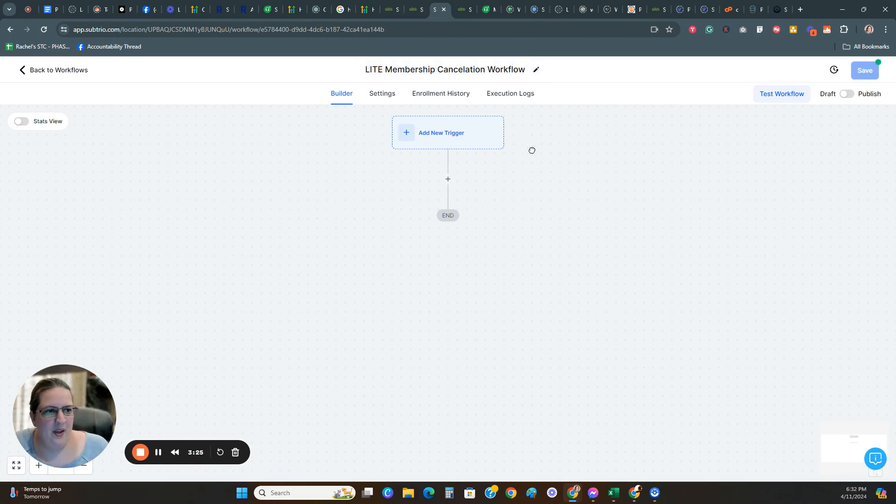
Step: Add a new workflow trigger of type Subscription, finding it by searching for "subsc"
left_click(464, 141)
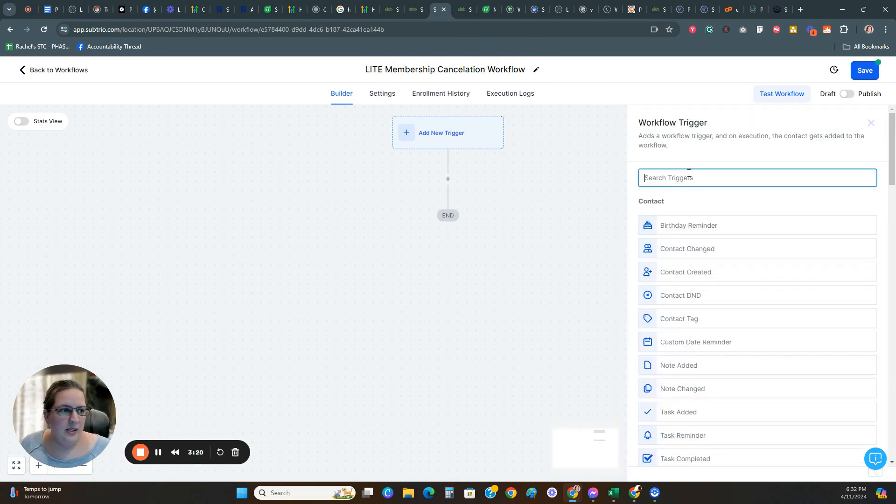
left_click(730, 182)
type("subsc")
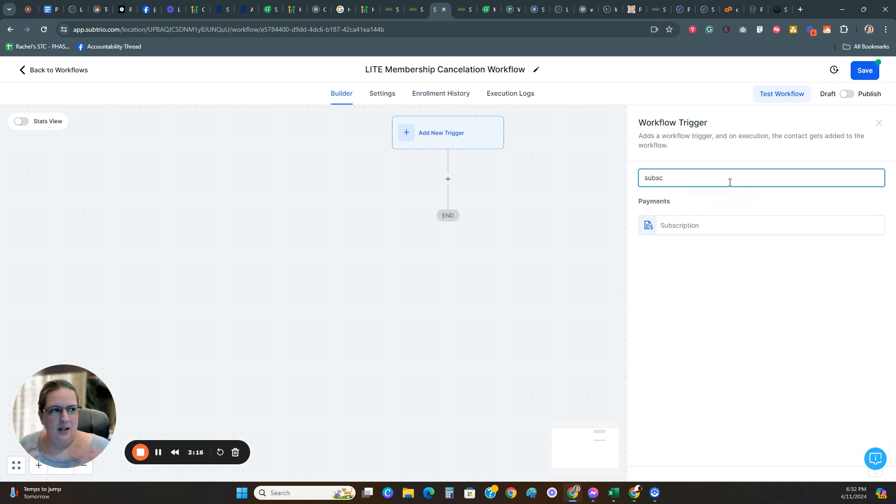
left_click(695, 227)
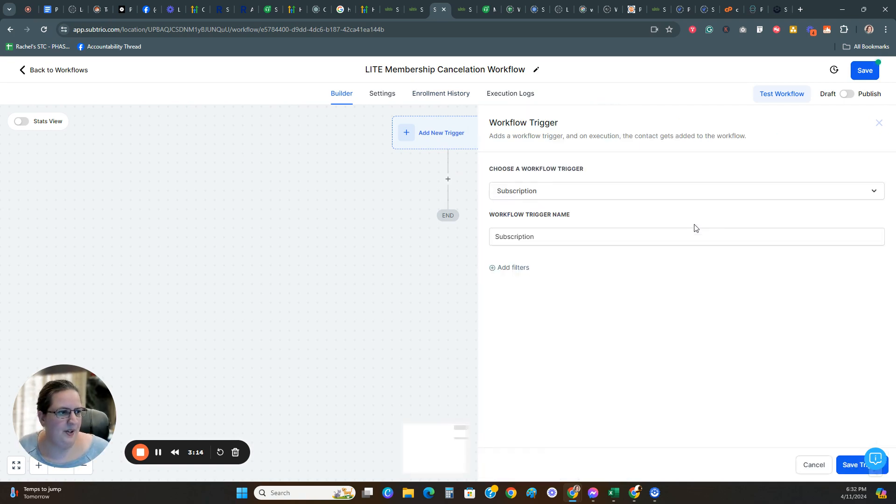
Step: Rename the Subscription trigger as "LITE Subscription Canceled"
left_click(497, 235)
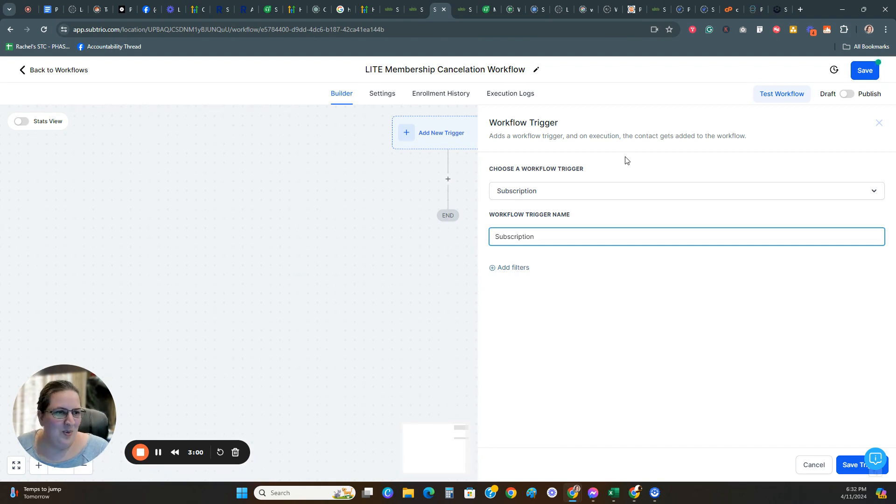
type("Lite")
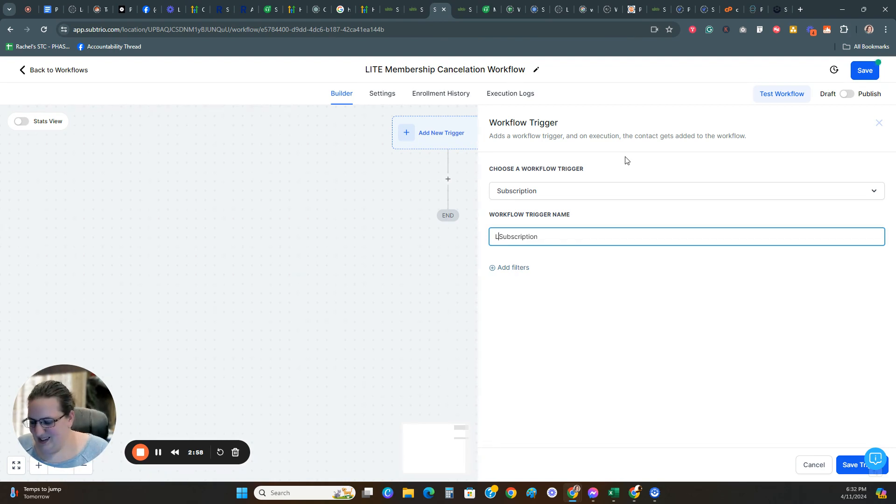
key("BackSpace")
key("BackSpace")
key("BackSpace")
key("BackSpace")
key("BackSpace")
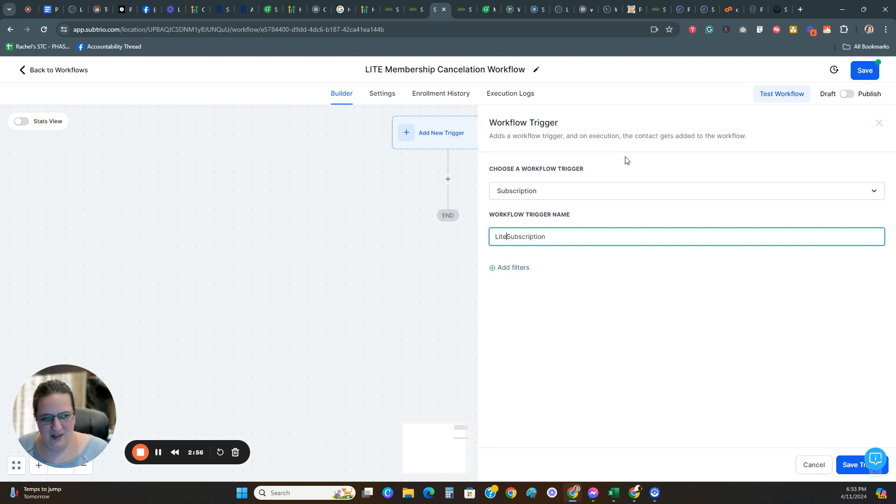
type("LITE")
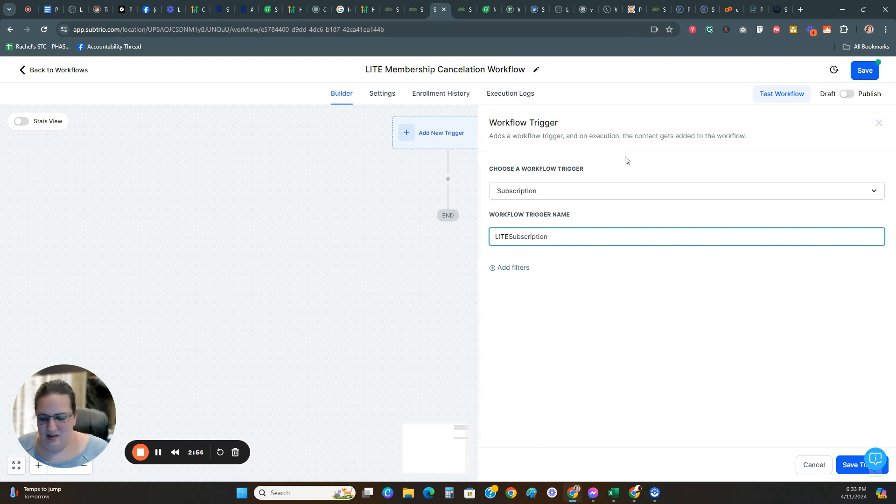
type(" Subscription ")
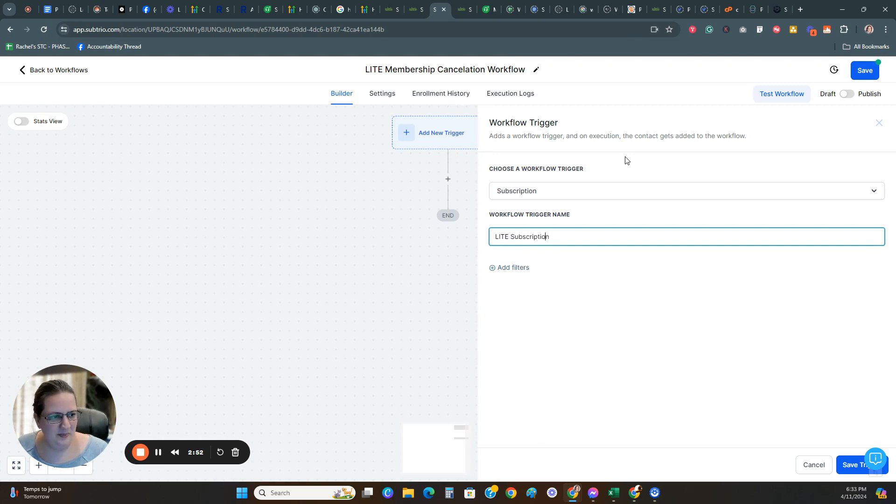
type("Canceled")
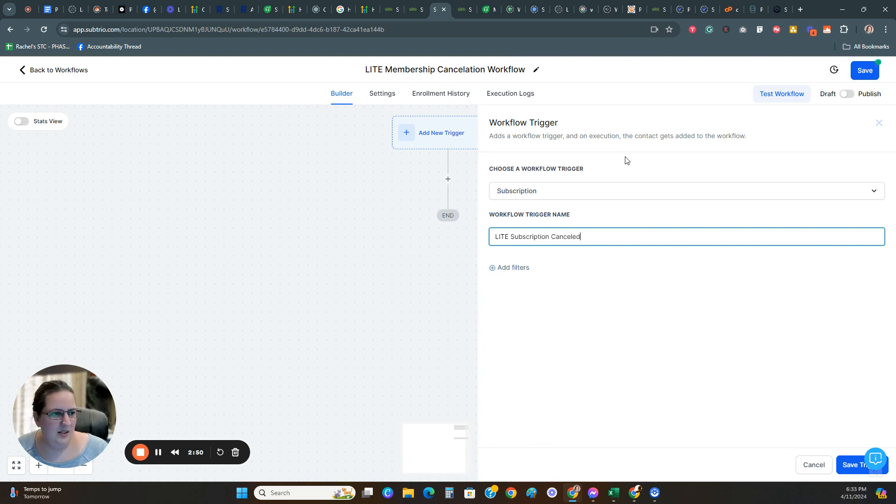
Step: Add a trigger filter requiring Global Products Is LITE Monthly
left_click(512, 270)
left_click(603, 284)
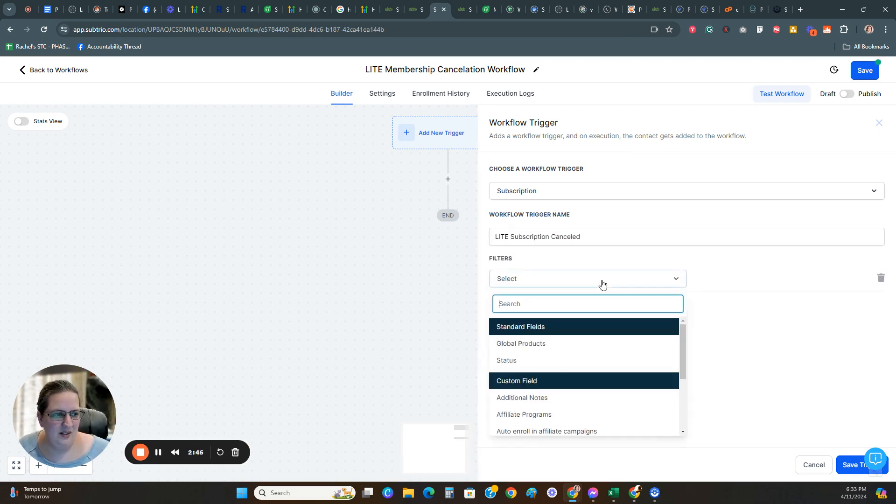
left_click(548, 345)
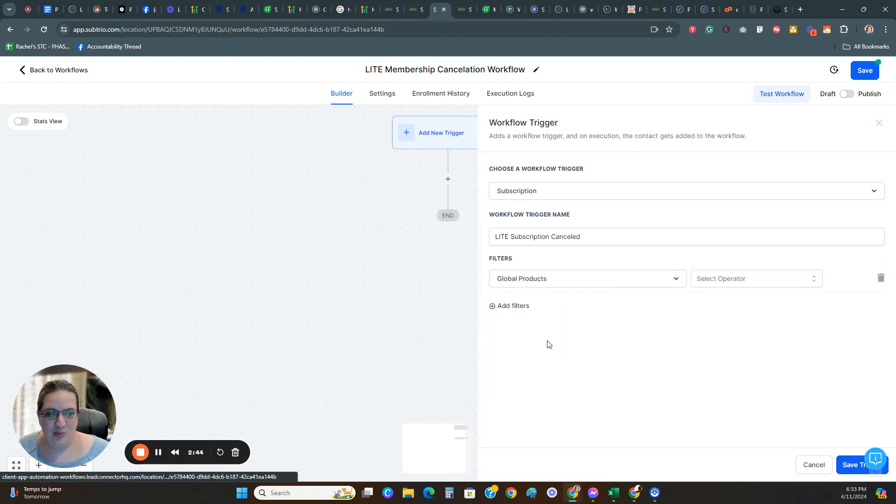
left_click(731, 280)
left_click(721, 307)
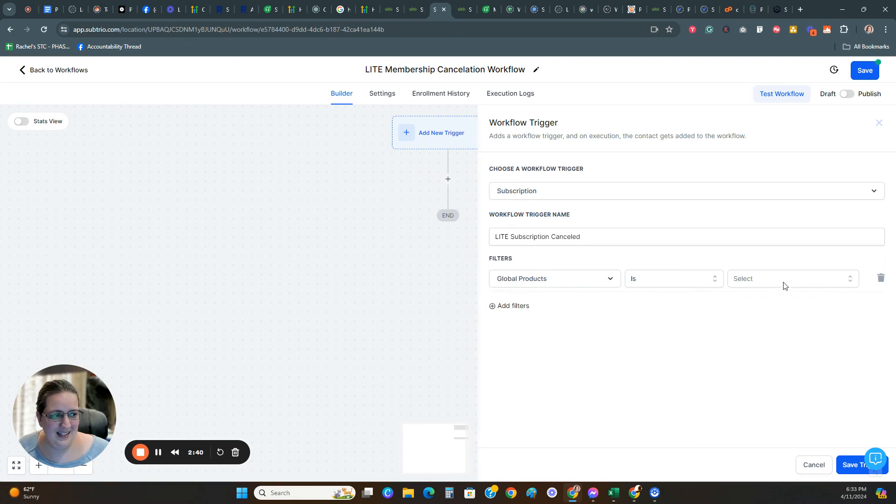
left_click(784, 279)
scroll(794, 373, "down", 3)
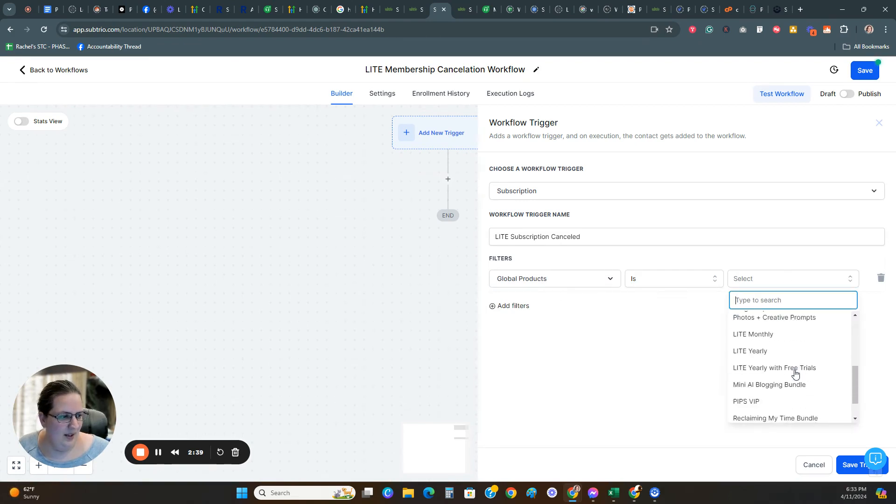
left_click(766, 334)
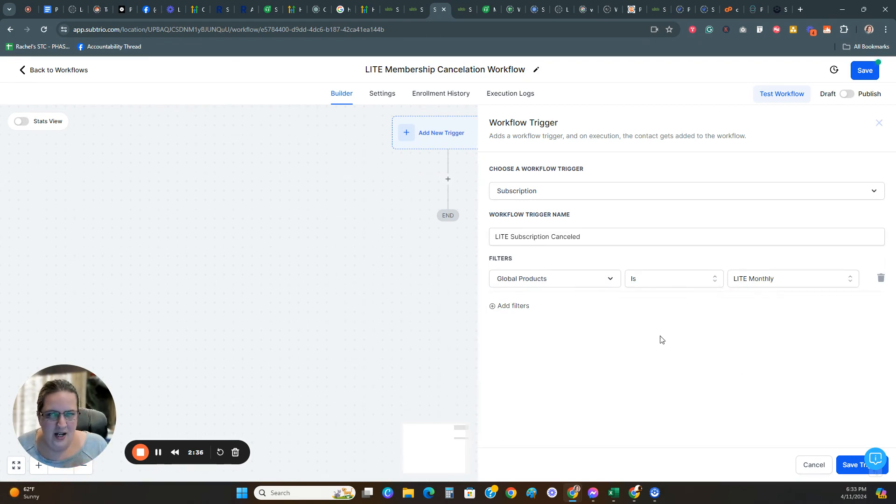
Step: Add a second trigger filter requiring Status Is Canceled
left_click(513, 306)
left_click(536, 307)
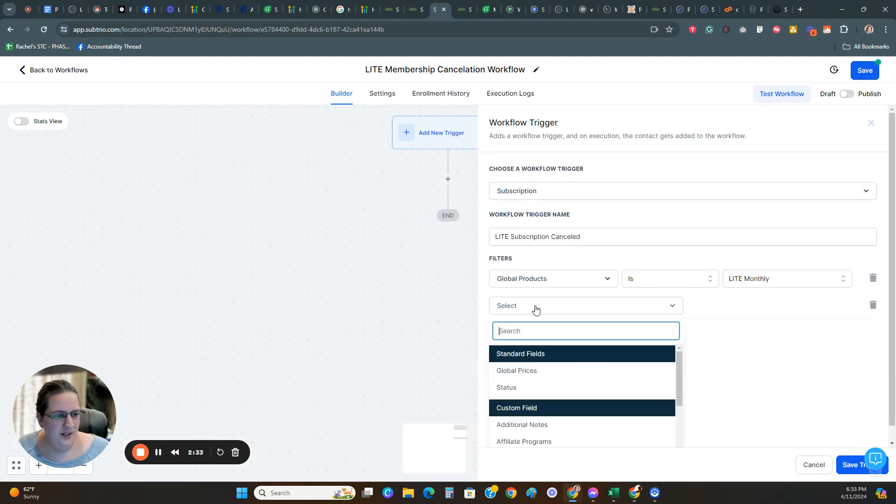
left_click(529, 395)
left_click(726, 310)
left_click(710, 327)
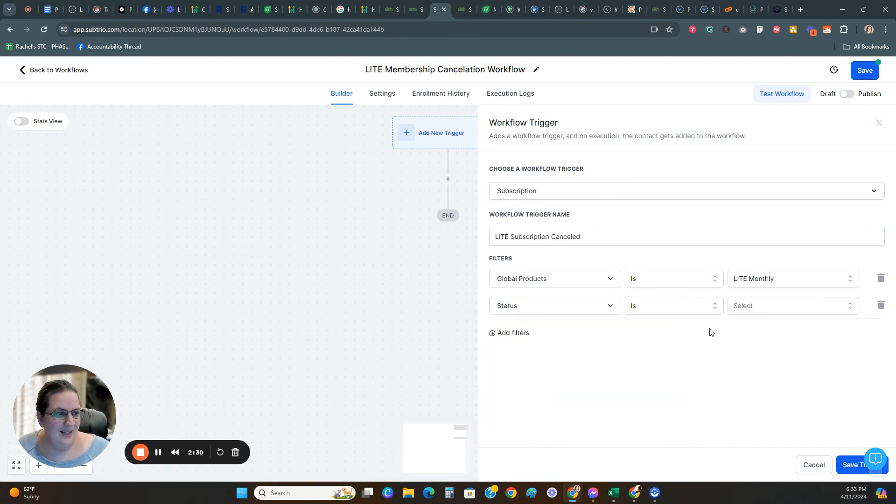
left_click(795, 309)
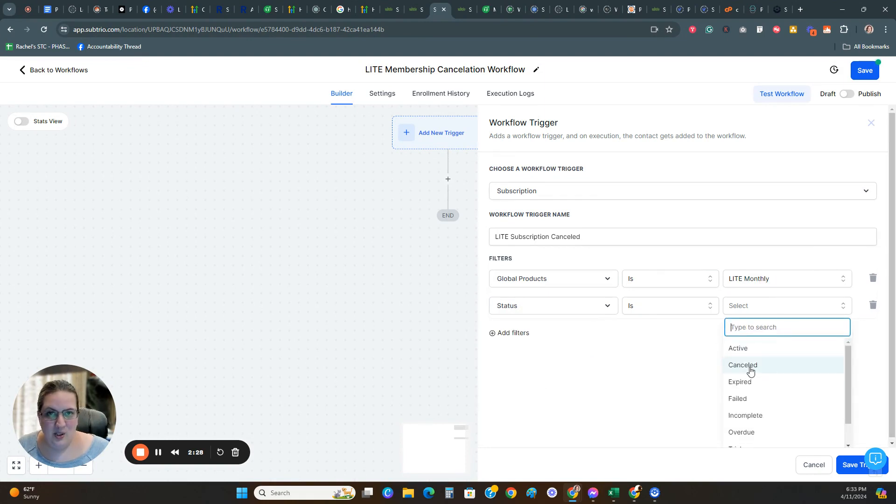
scroll(772, 392, "down", 2)
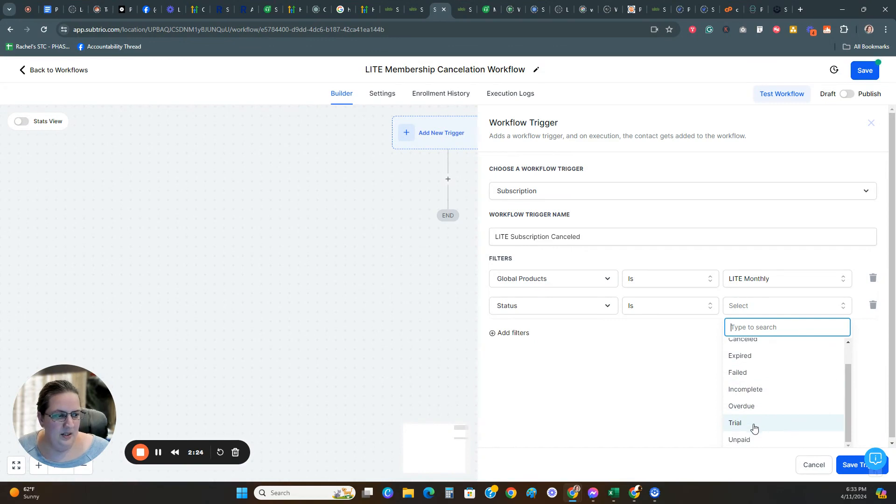
scroll(772, 428, "up", 2)
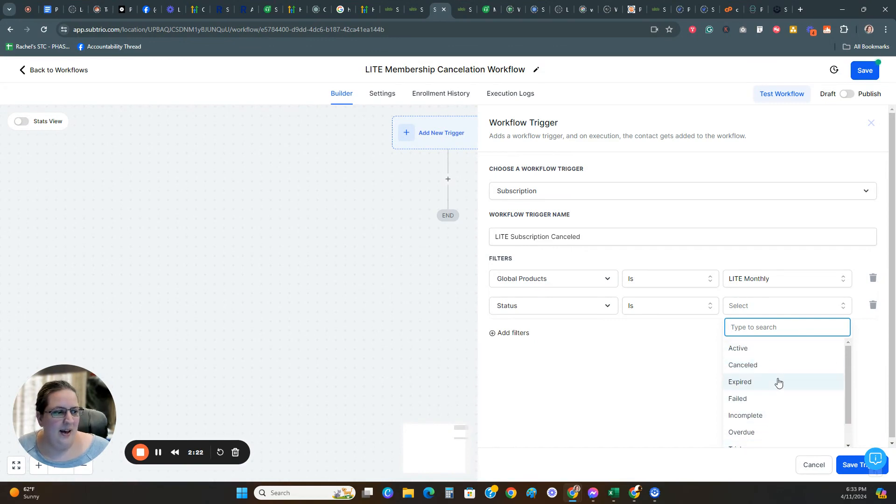
scroll(764, 401, "down", 2)
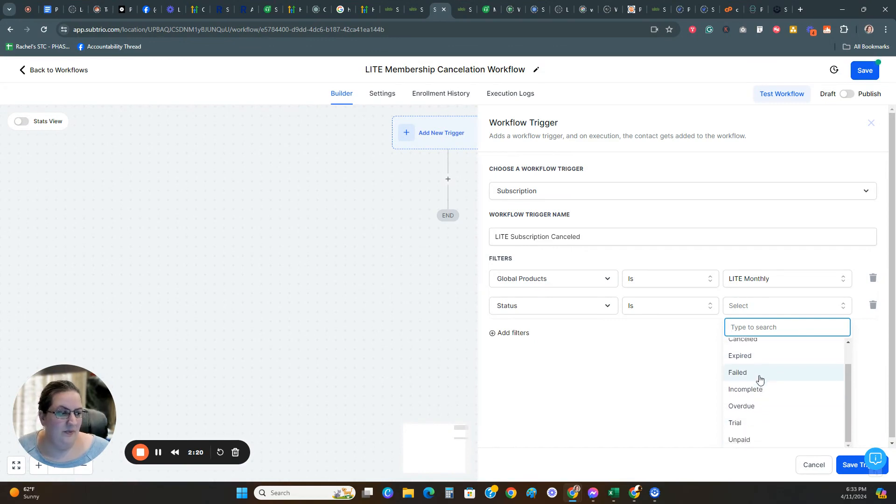
scroll(769, 380, "down", 1)
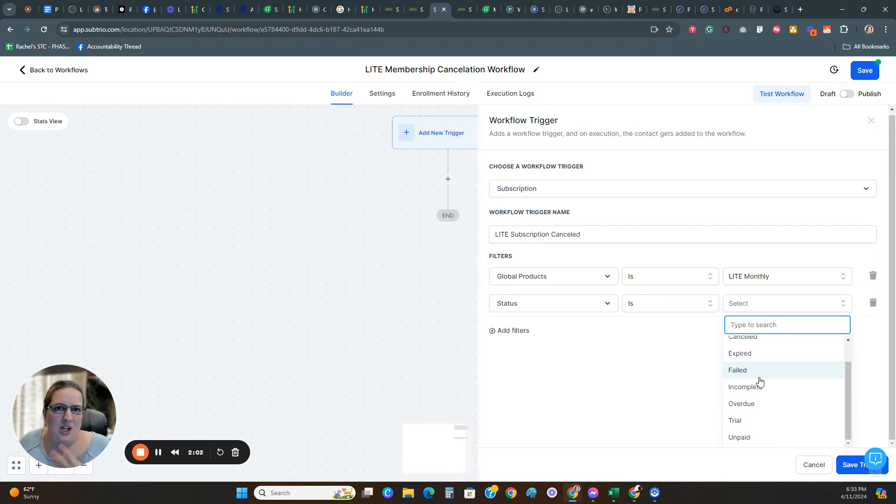
scroll(780, 412, "up", 1)
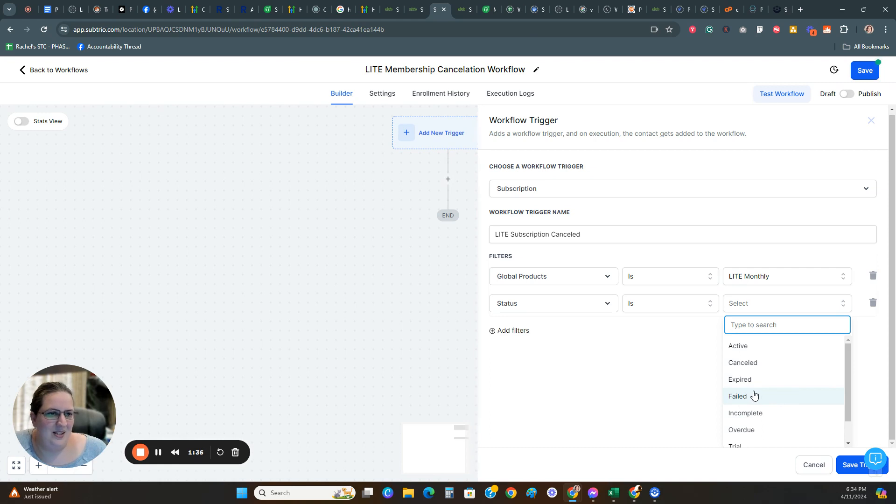
left_click(773, 369)
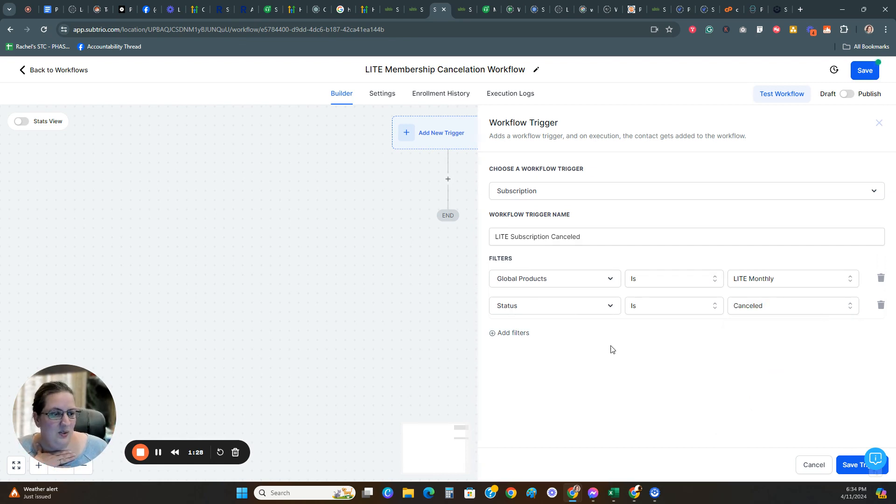
left_click(507, 333)
left_click(535, 339)
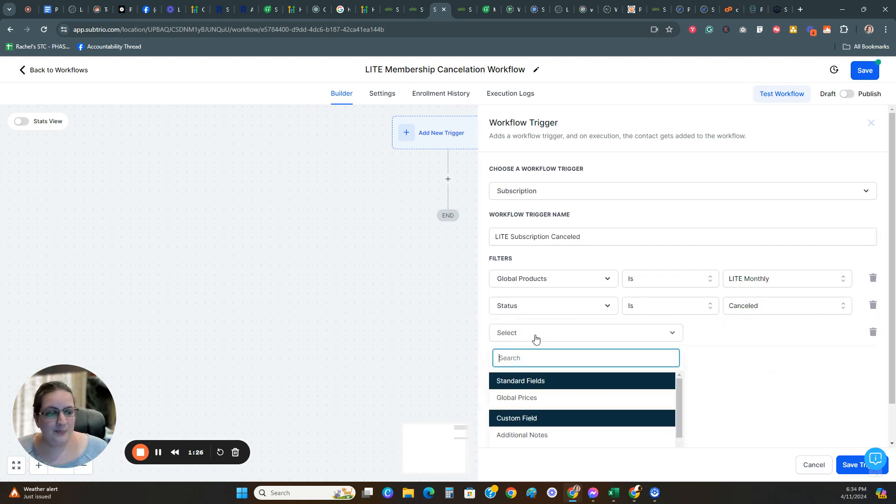
left_click(551, 402)
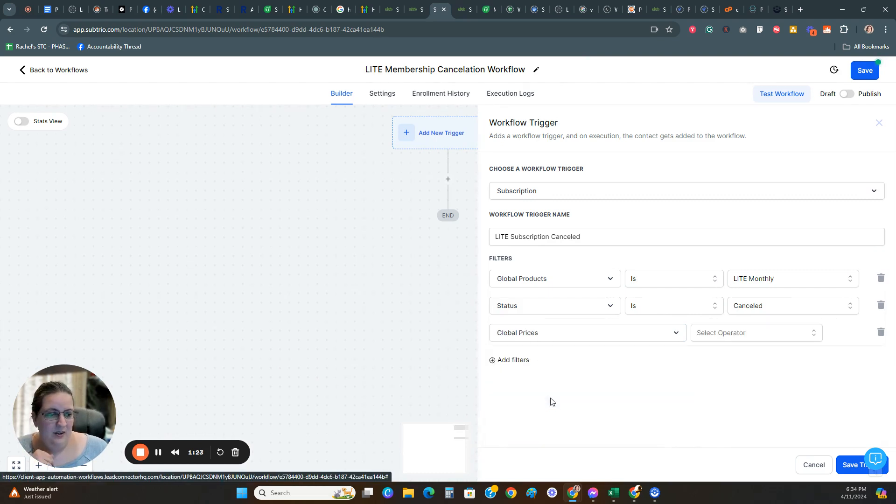
left_click(743, 338)
left_click(710, 354)
left_click(759, 333)
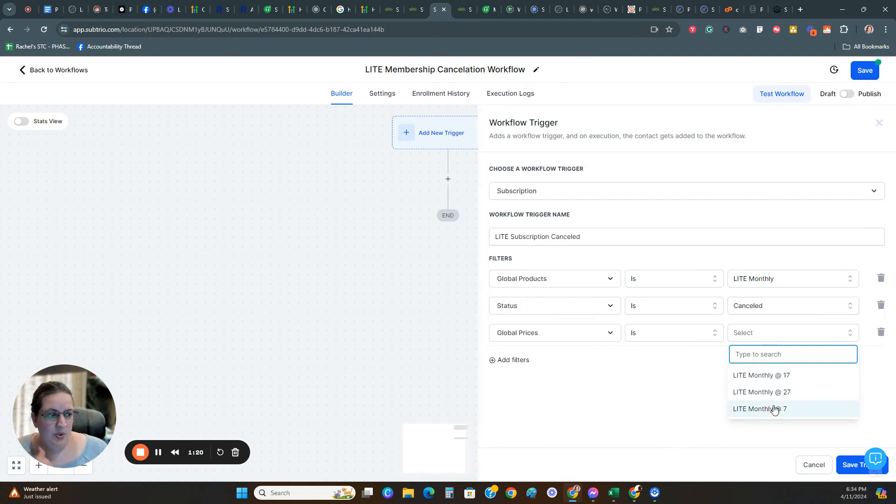
left_click(684, 391)
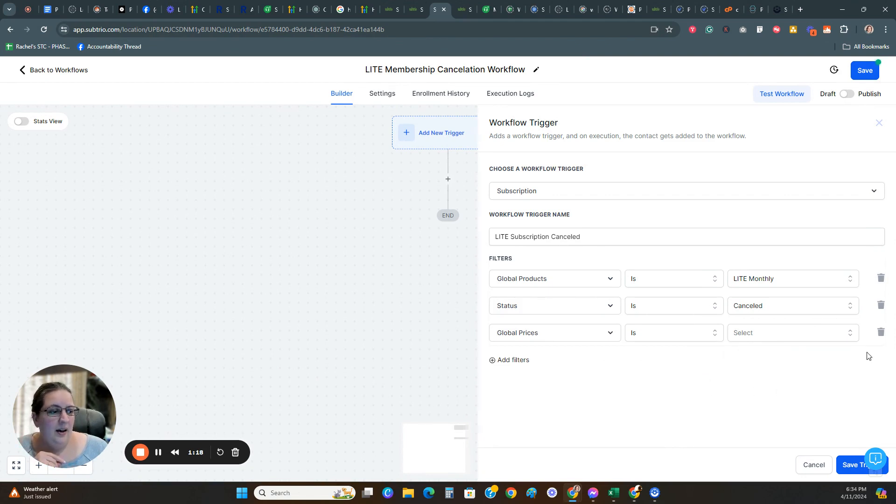
left_click(882, 332)
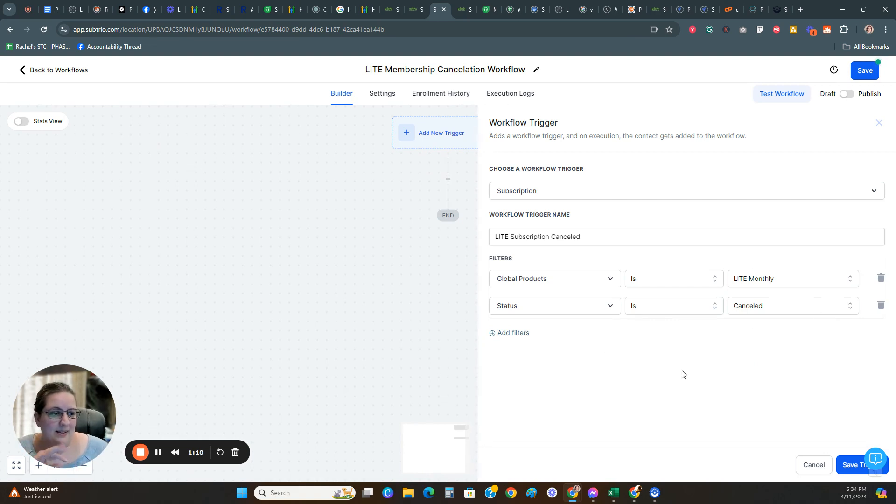
Step: Save the trigger and start a Course Revoke Offer action below it, finding it by searching for "revoke"
left_click(847, 467)
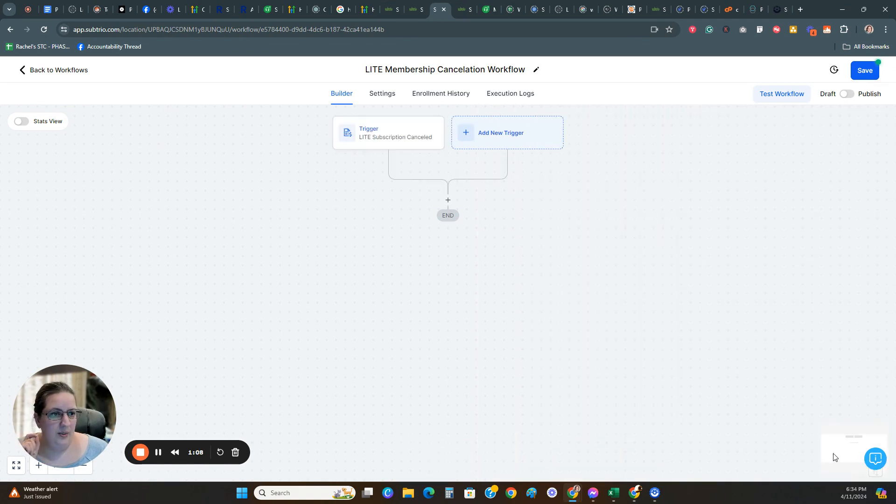
left_click(449, 203)
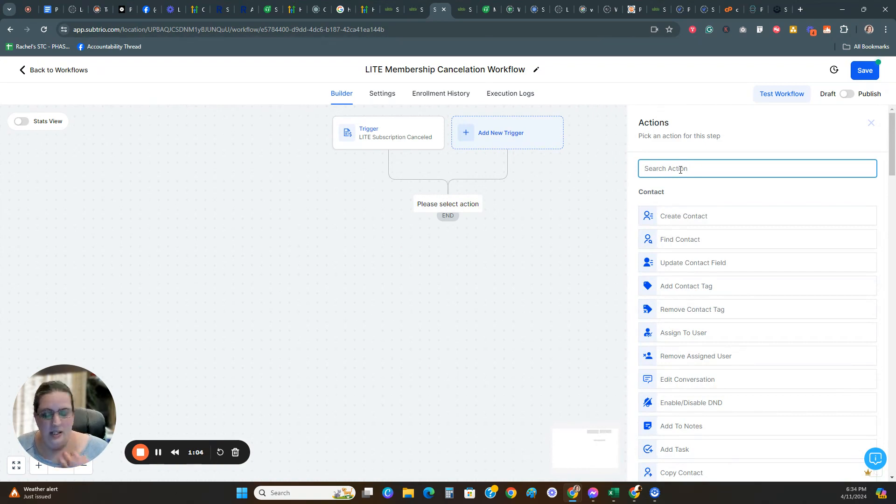
type("revoke")
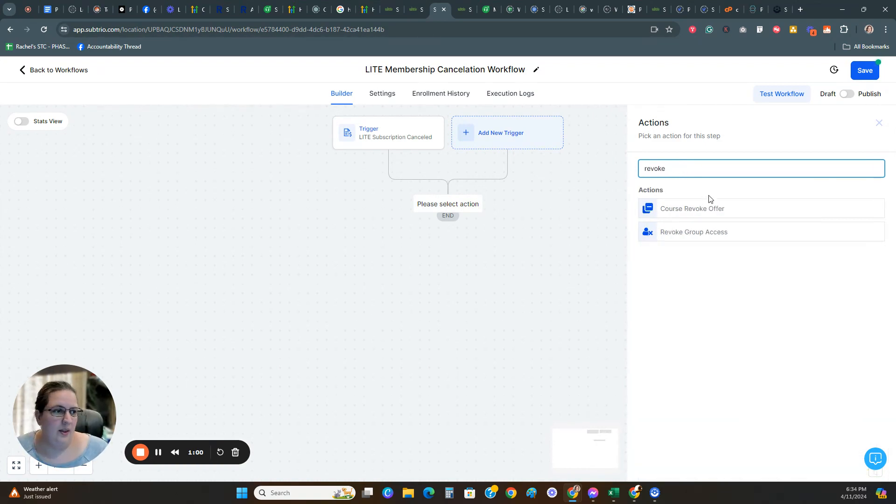
left_click(705, 209)
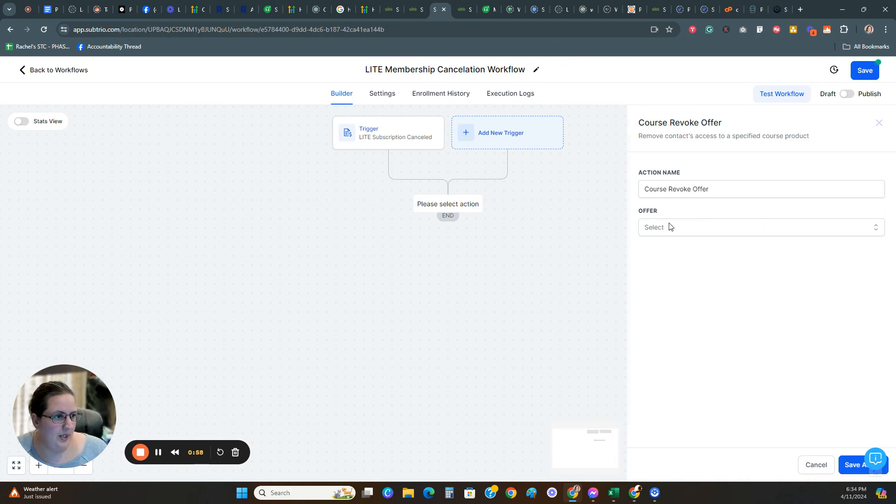
Step: Rename the revoke action as "LITE Membership Revoke Offer"
left_click(645, 190)
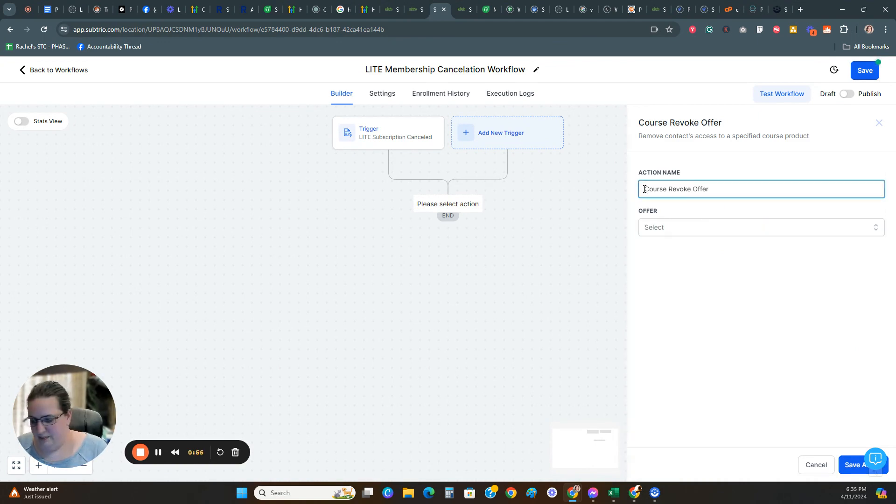
type("LITE")
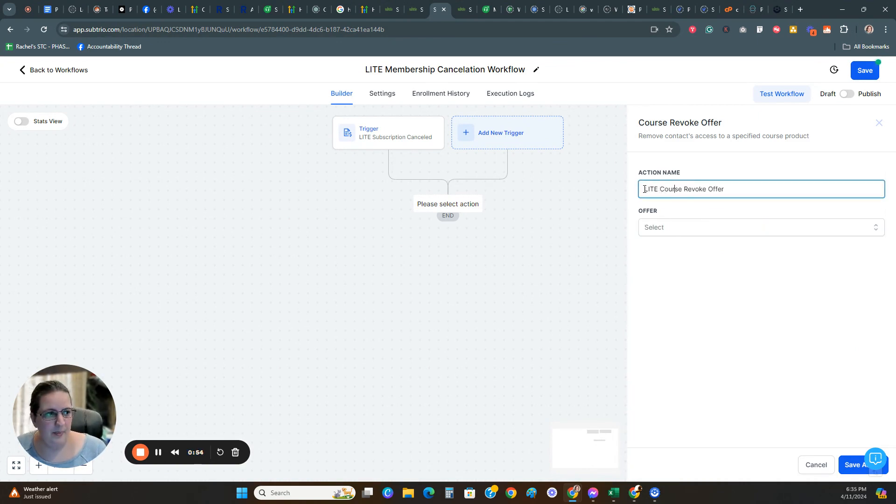
key("BackSpace")
key("BackSpace")
key("BackSpace")
key("BackSpace")
key("BackSpace")
key("BackSpace")
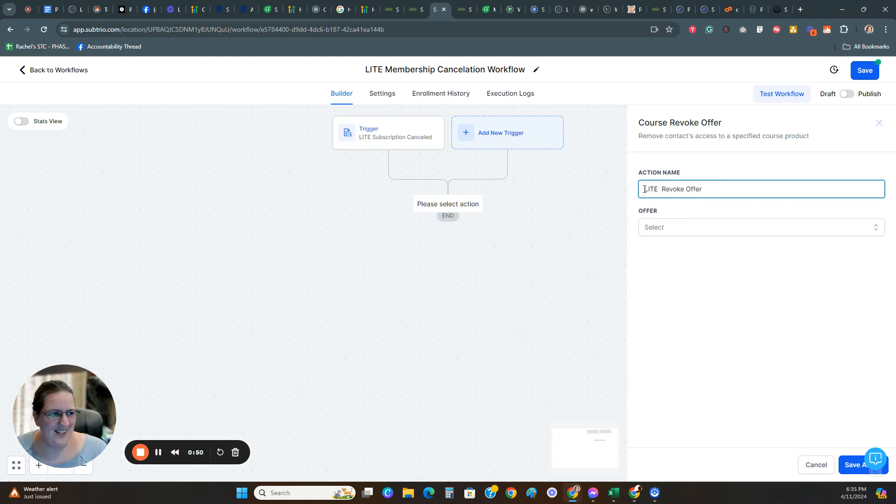
type("Membership")
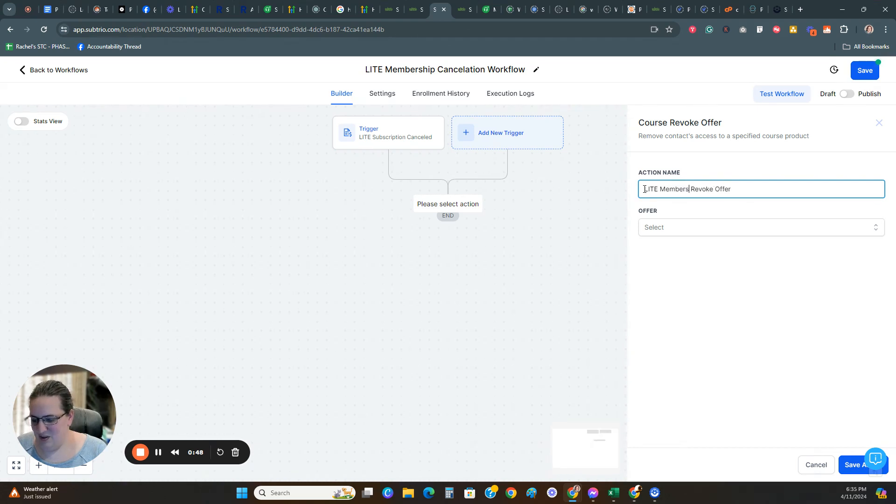
Step: Set the offer to revoke to LITE Membership, searching for "lite", and save the action
left_click(692, 230)
scroll(710, 299, "down", 7)
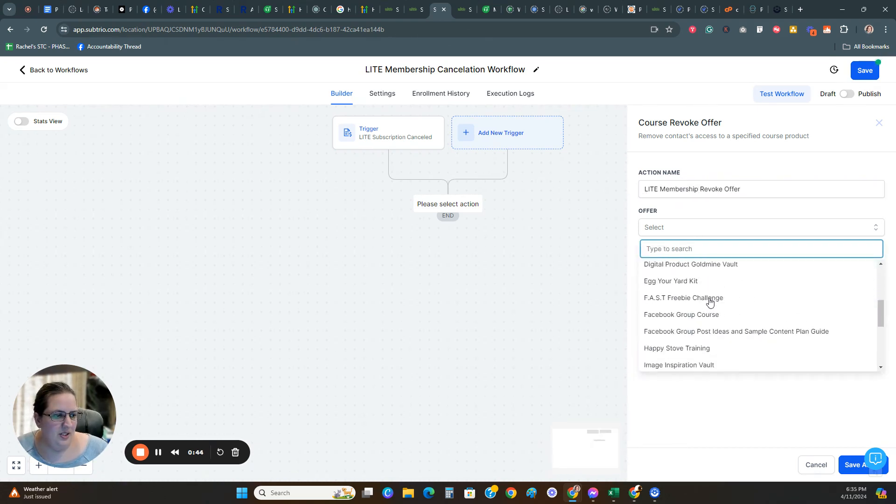
type("lite")
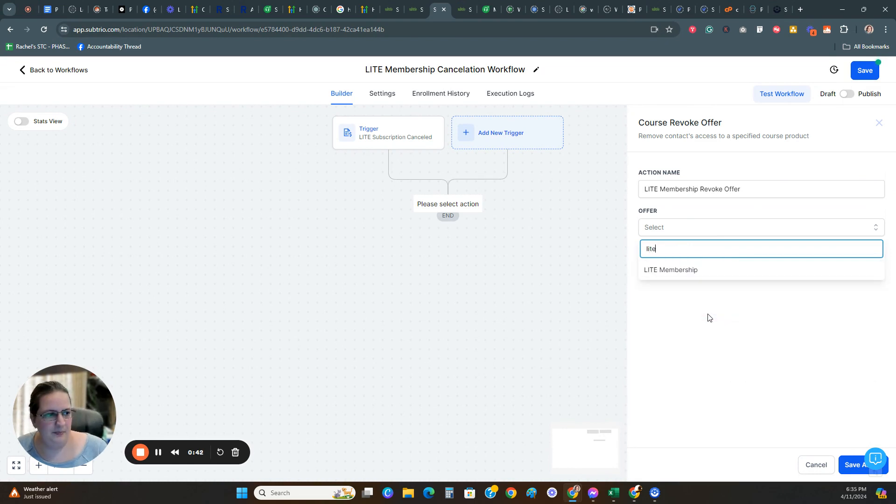
left_click(678, 267)
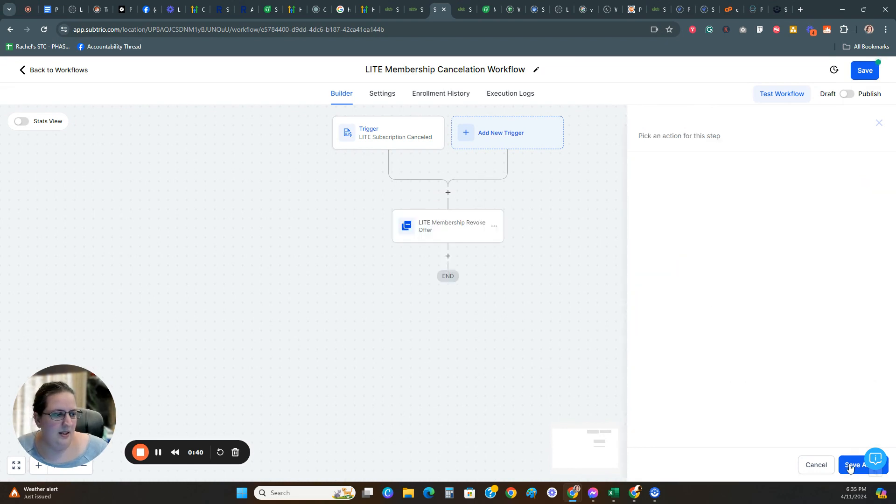
left_click(851, 465)
Step: Add a Remove Contact Tag action after the revoke offer, set to remove the "lite member" tag, and save it
left_click(448, 256)
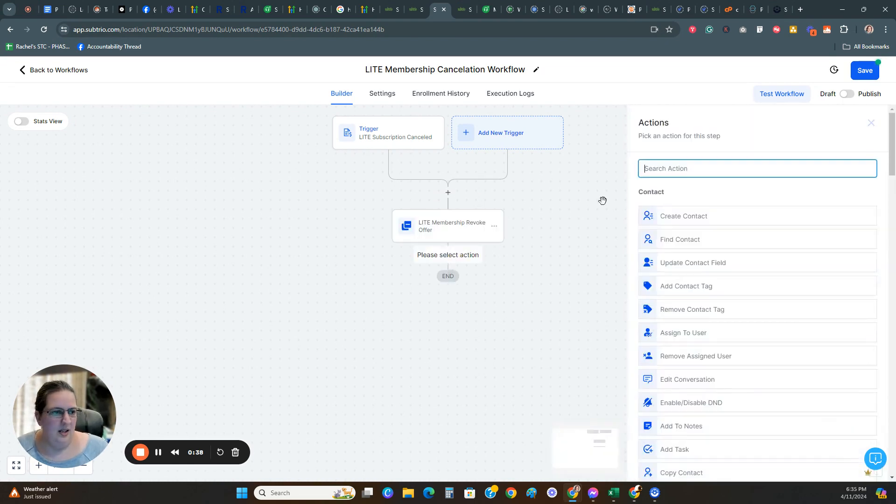
type("tag")
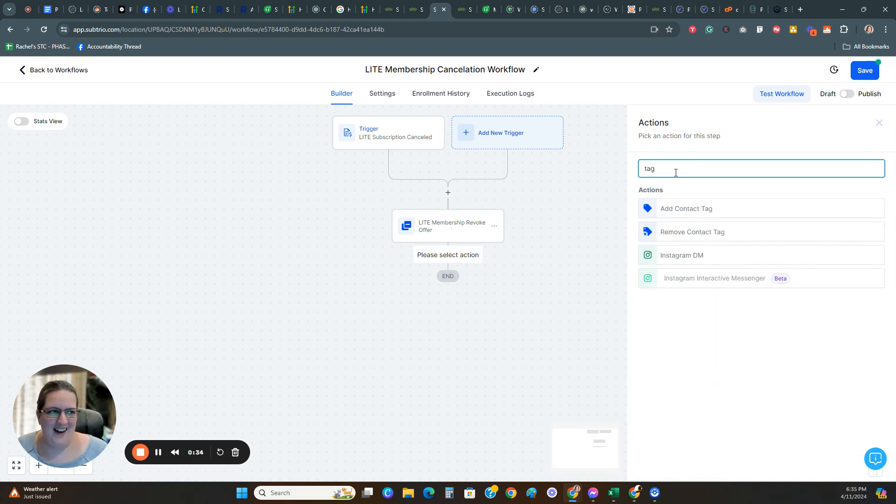
left_click(690, 233)
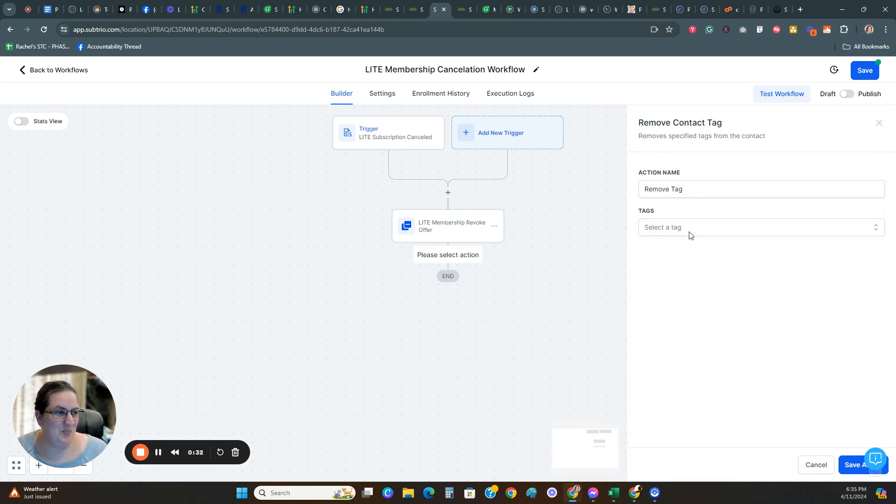
left_click(690, 231)
type("lite")
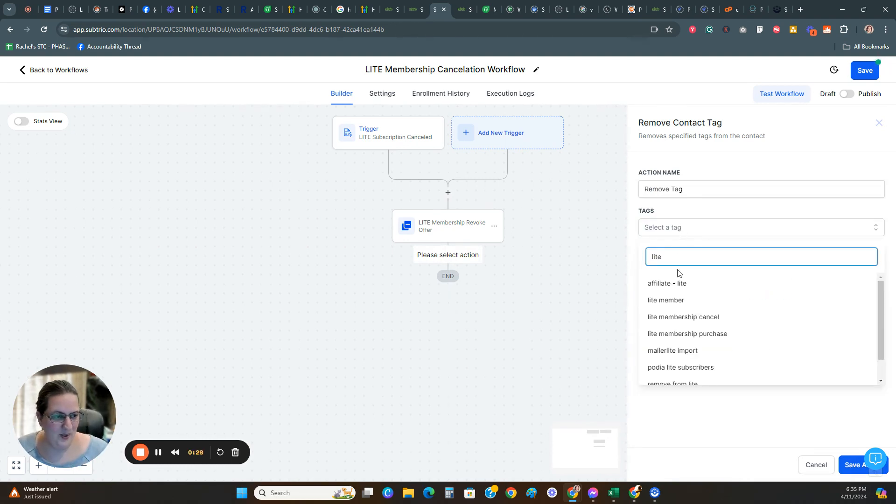
left_click(678, 300)
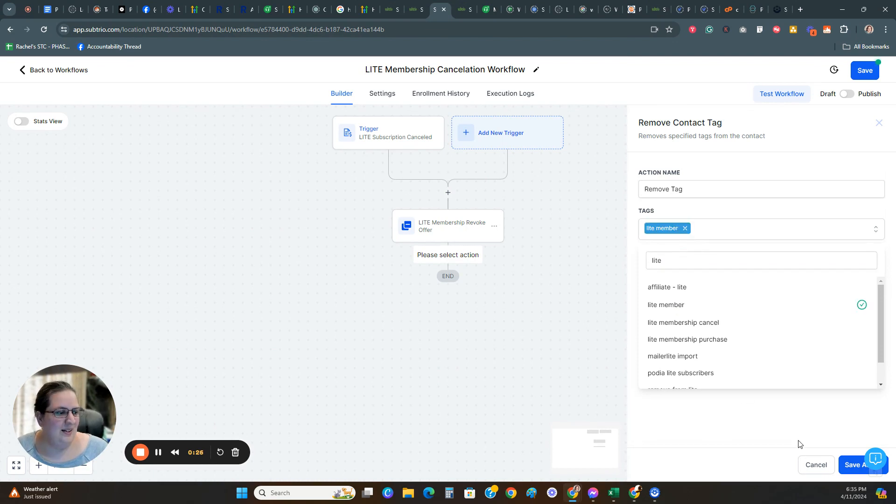
left_click(801, 445)
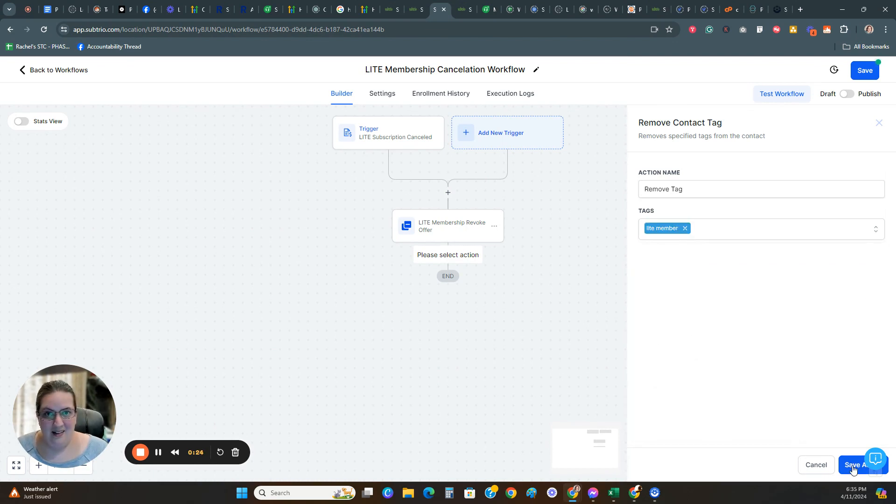
left_click(854, 468)
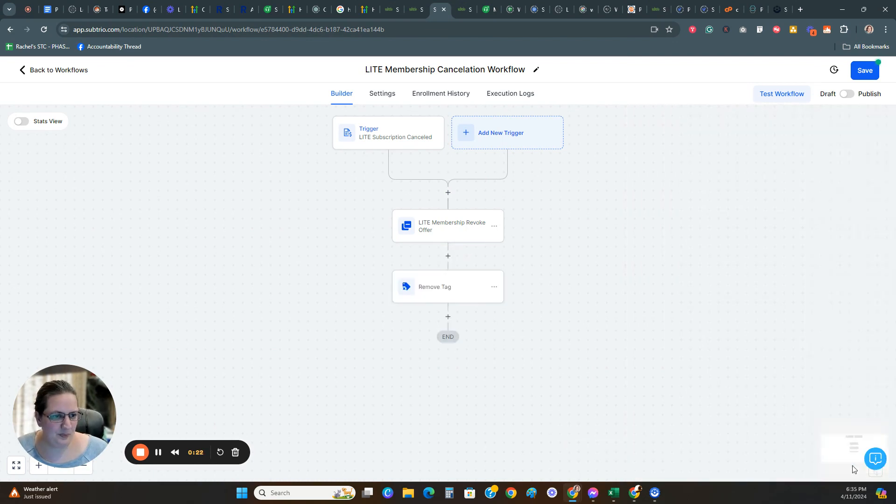
Step: Add an Add Contact Tag action after Remove Tag, using the "lite membership cancel" tag, and save it
left_click(449, 317)
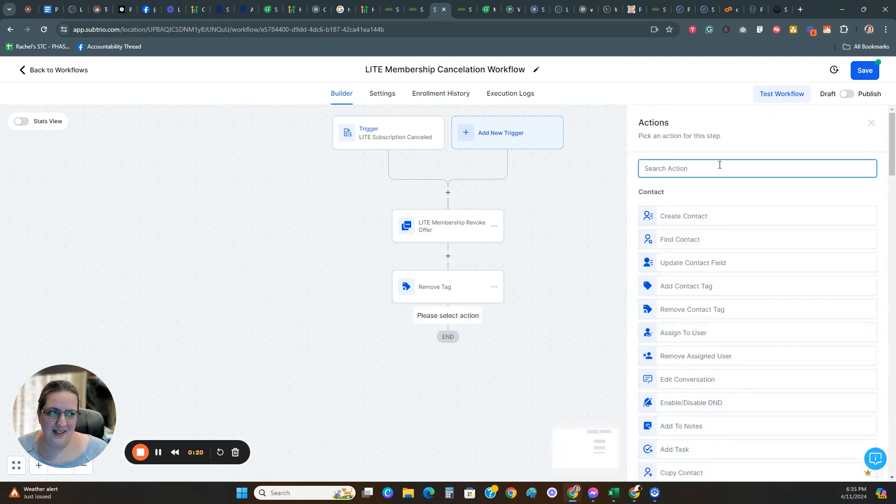
type("tag")
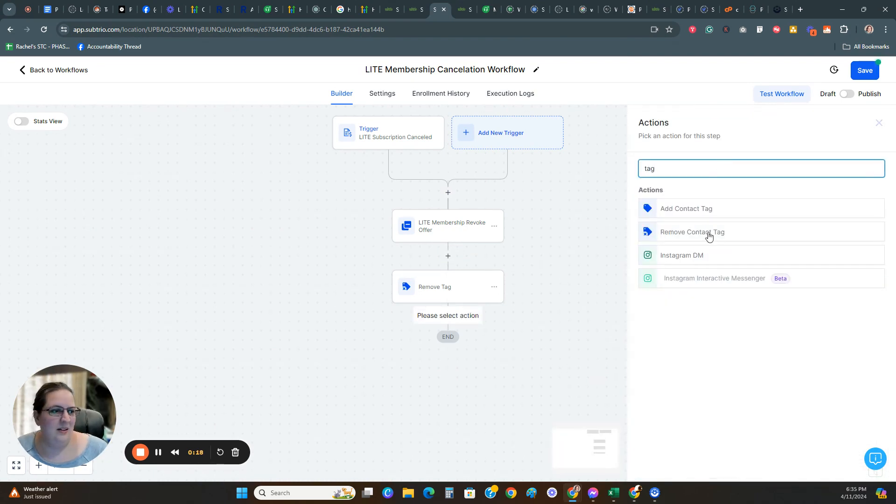
left_click(688, 212)
left_click(680, 229)
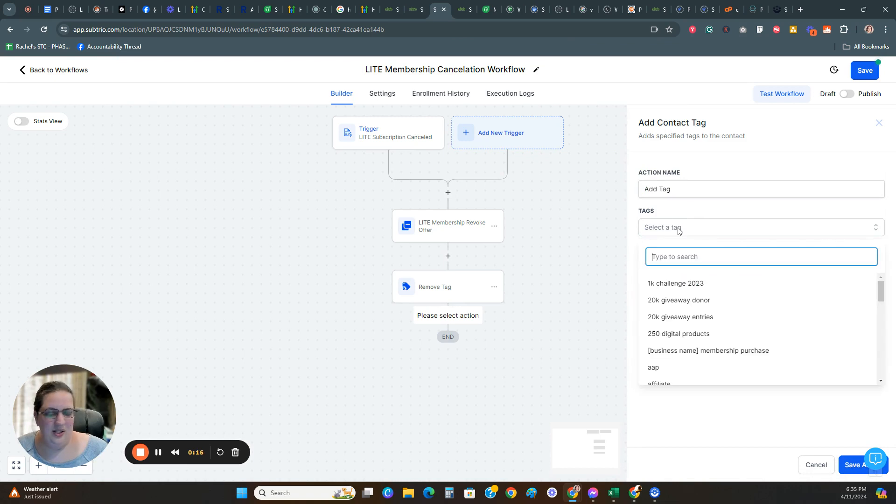
type("cancel")
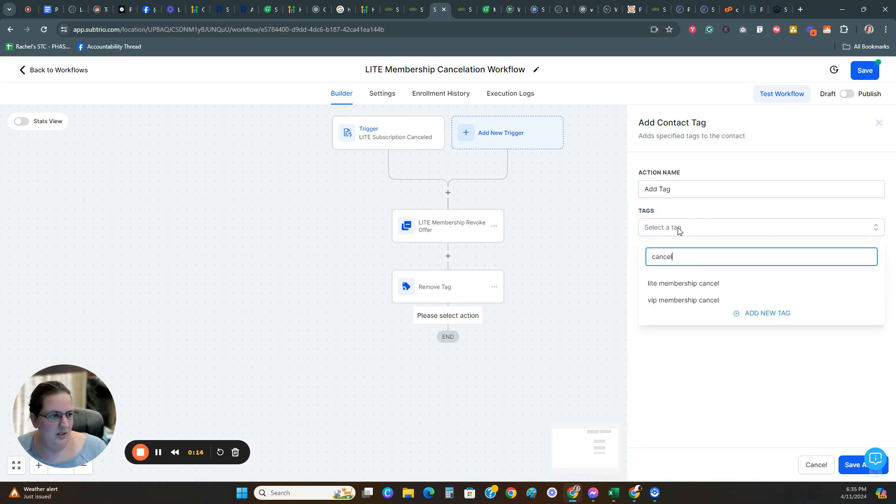
left_click(687, 283)
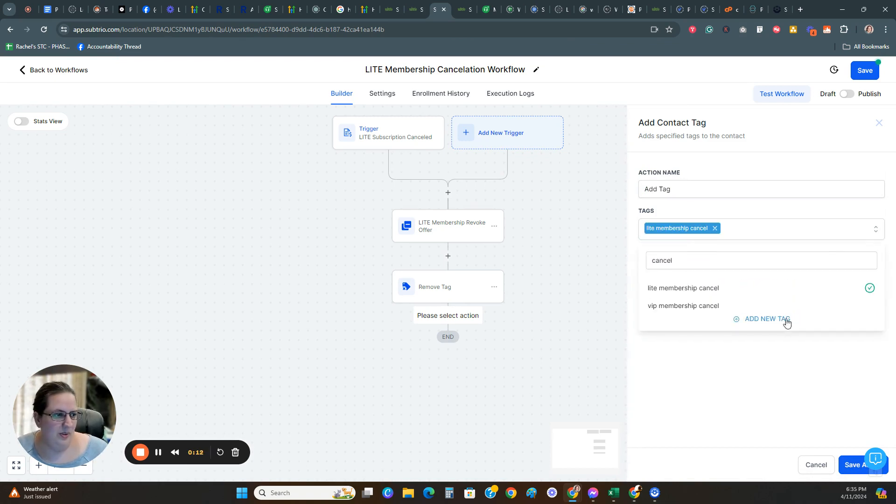
left_click(849, 467)
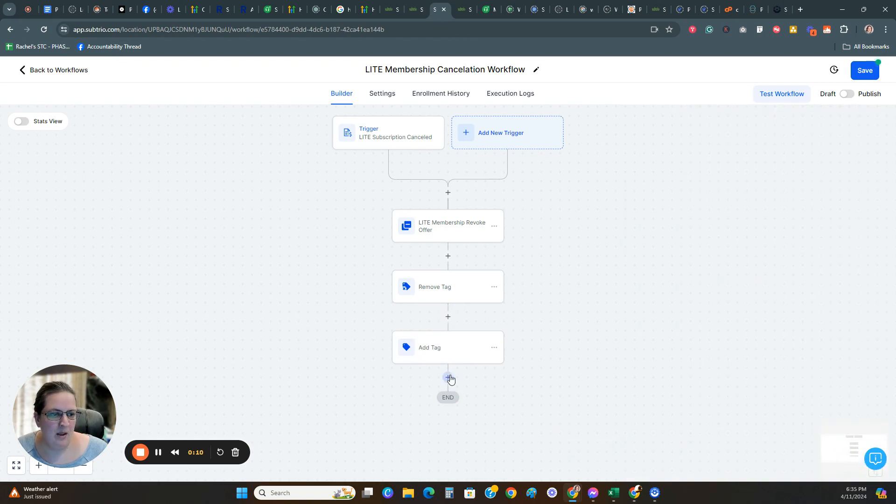
Step: Add a Send Internal Notification action after Add Tag, with Email as the notification type
scroll(485, 364, "down", 1)
scroll(484, 364, "down", 1)
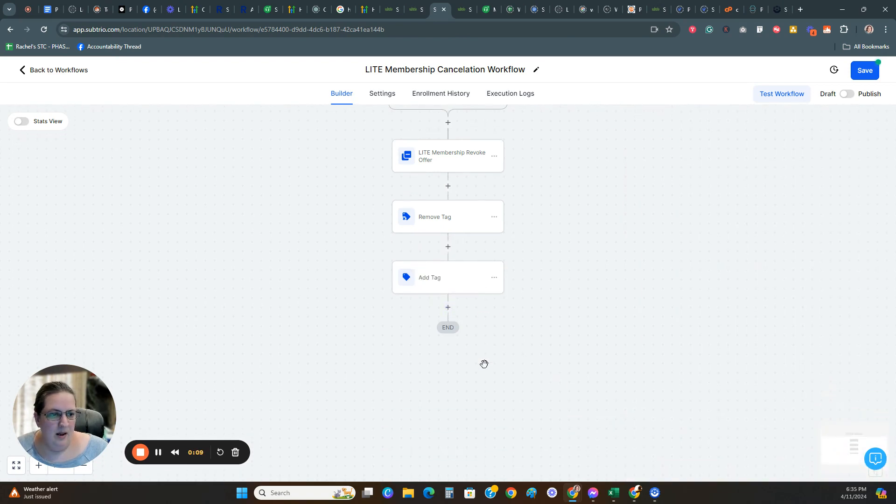
left_click(447, 307)
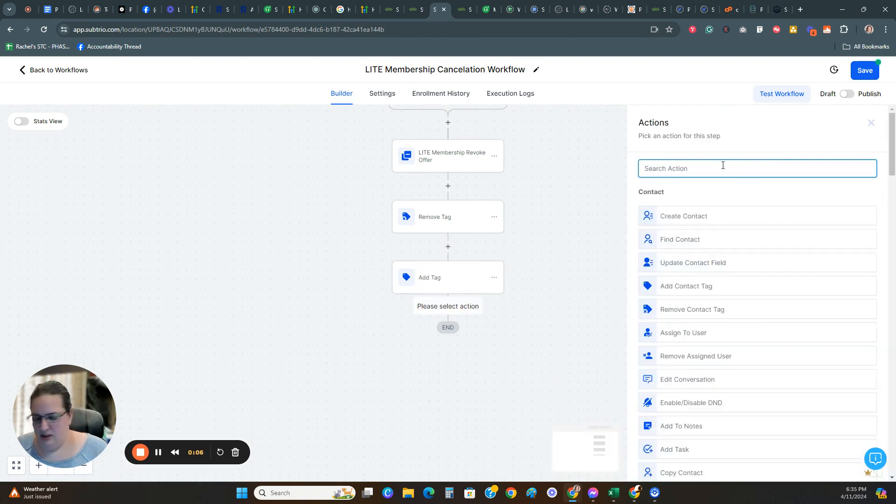
type("intern")
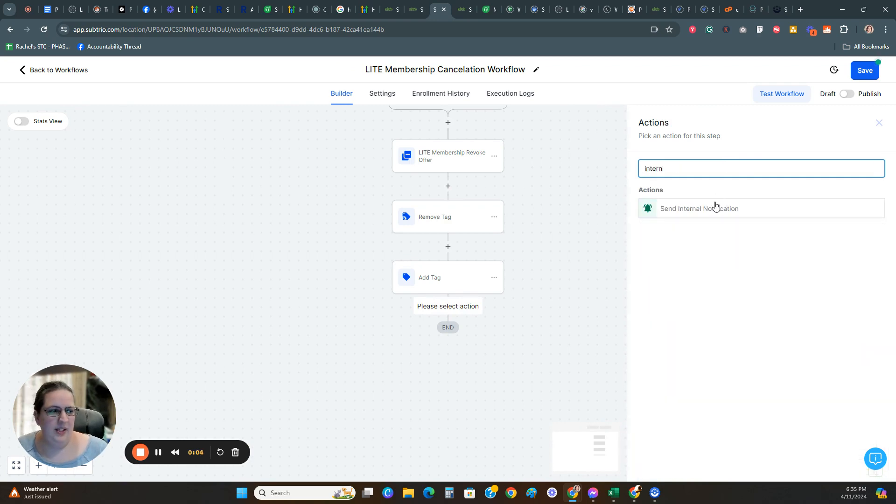
left_click(715, 206)
left_click(691, 228)
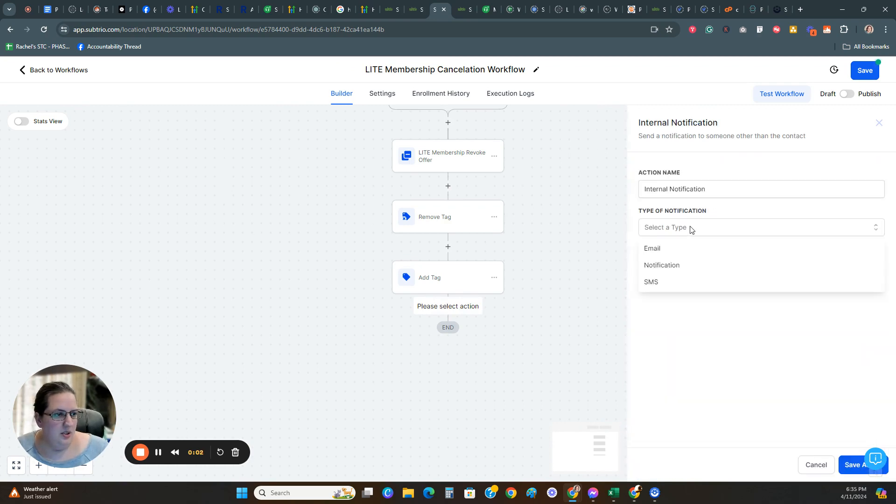
left_click(672, 249)
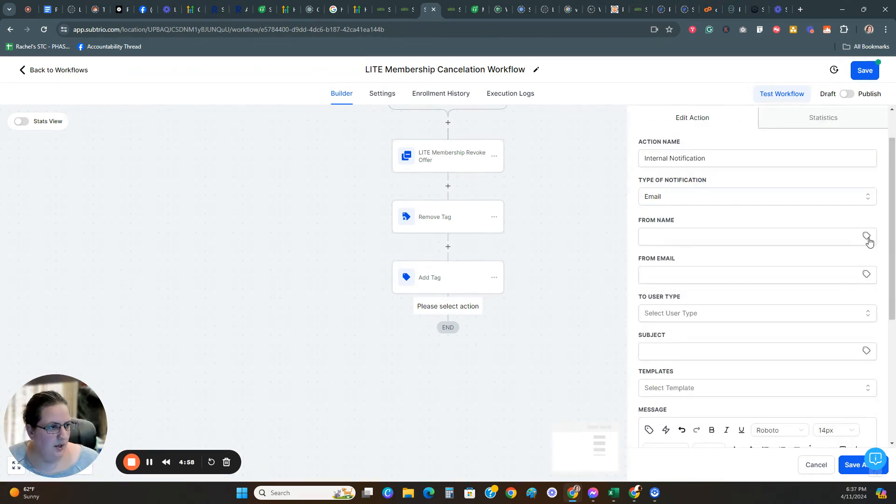
Step: Fill the notification's From Name with the account name custom value and From Email with the account email custom value
left_click(867, 237)
left_click(821, 351)
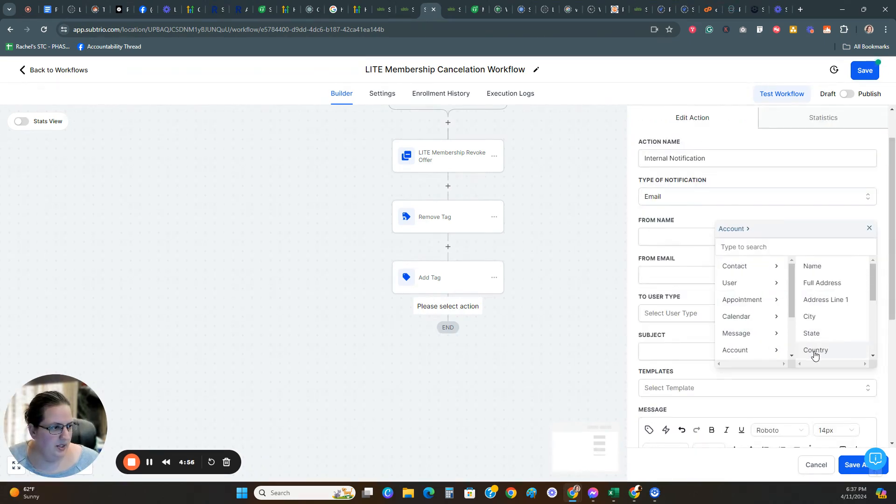
left_click(812, 267)
left_click(866, 275)
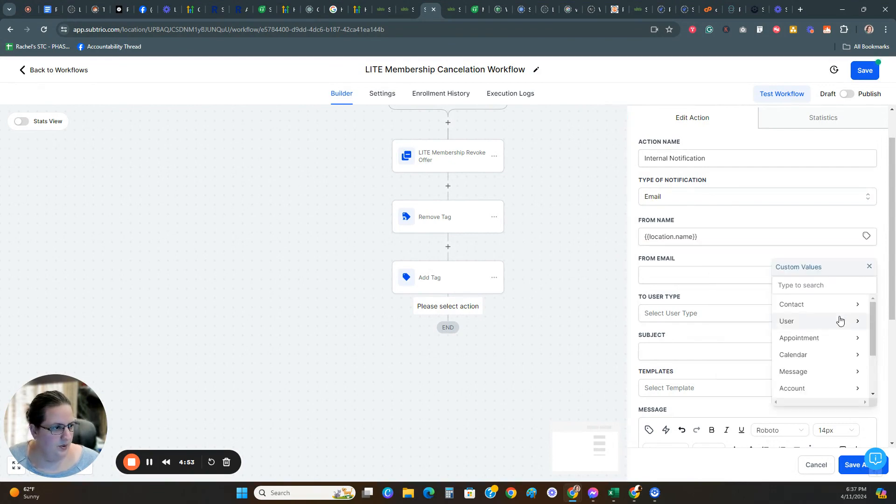
left_click(826, 388)
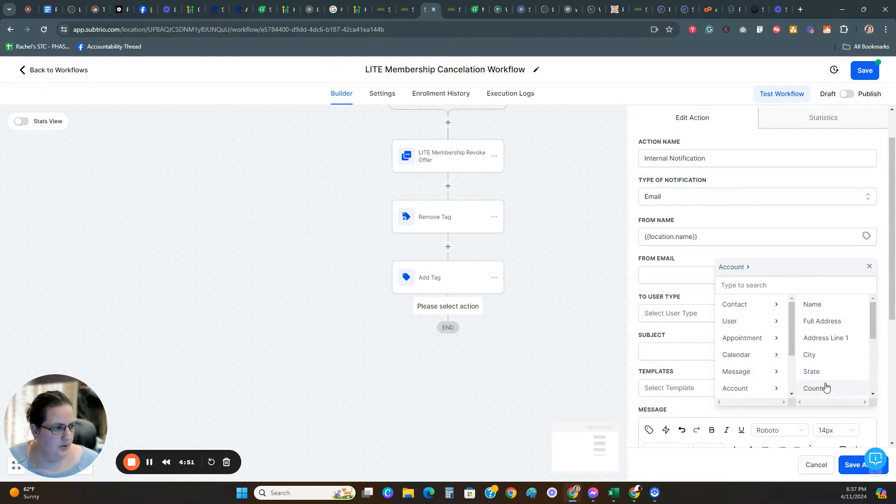
scroll(823, 339, "down", 2)
left_click(825, 337)
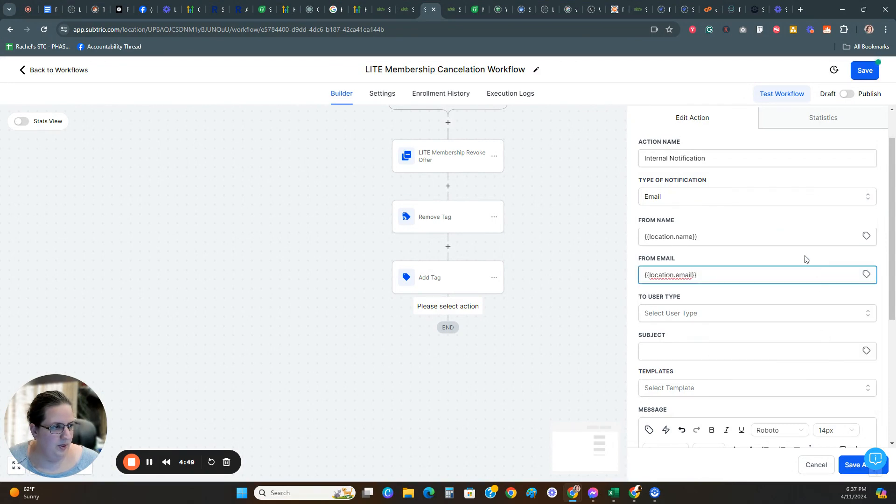
Step: Set the notification's recipient user type to Assigned User
scroll(804, 258, "down", 2)
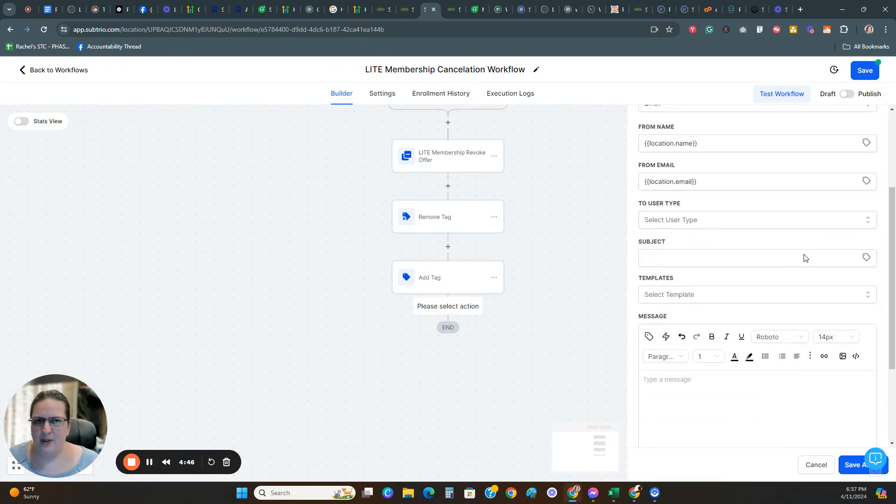
left_click(698, 221)
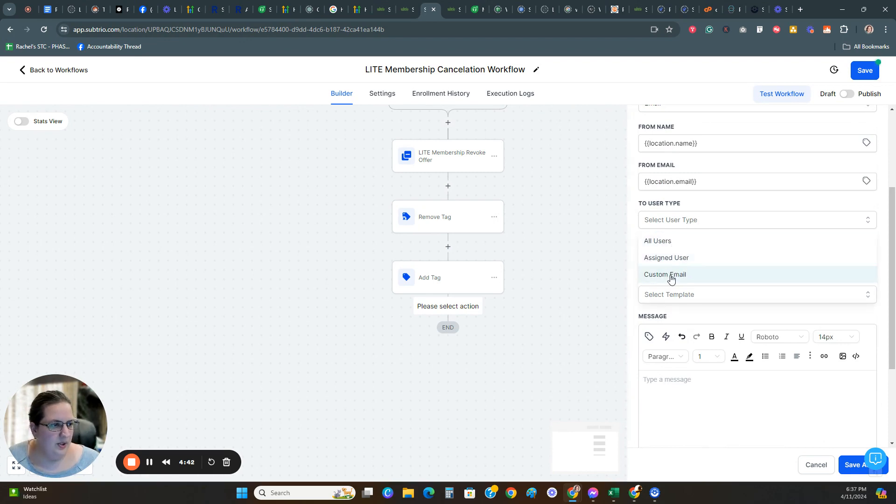
scroll(665, 254, "down", 1)
scroll(673, 261, "up", 1)
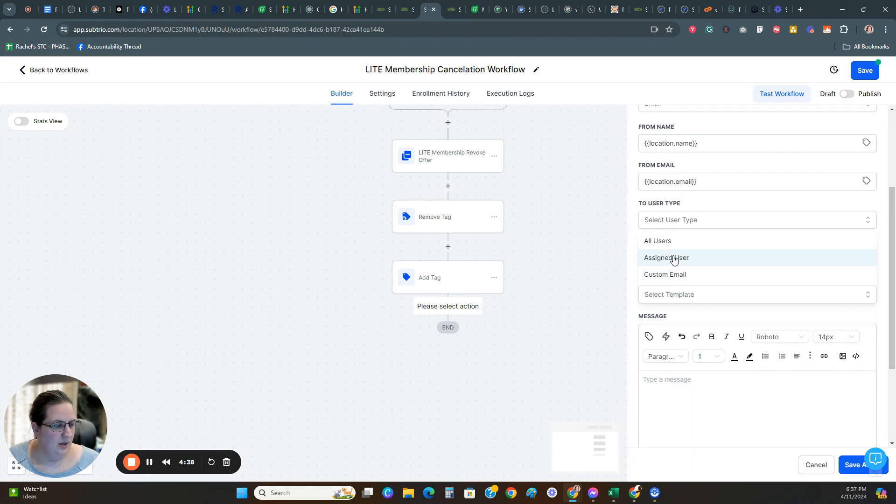
left_click(675, 259)
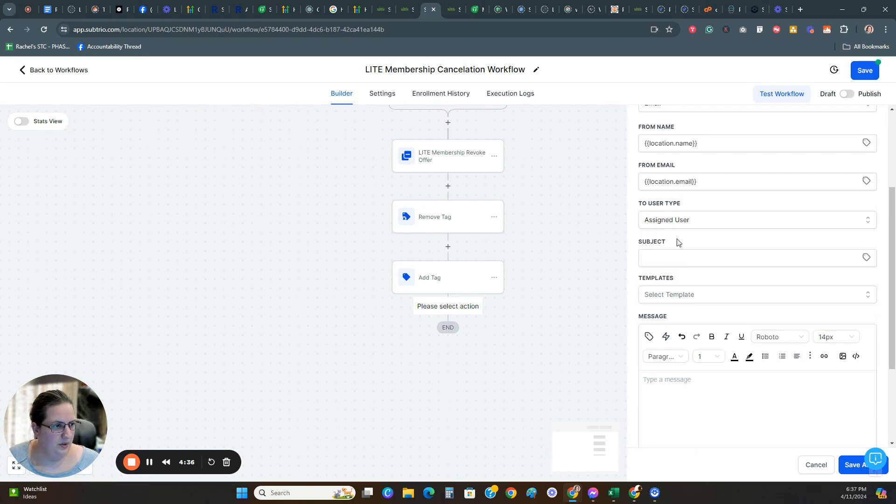
Step: Change the recipient user type to Custom Email and enter the recipient's e-mail address
left_click(682, 220)
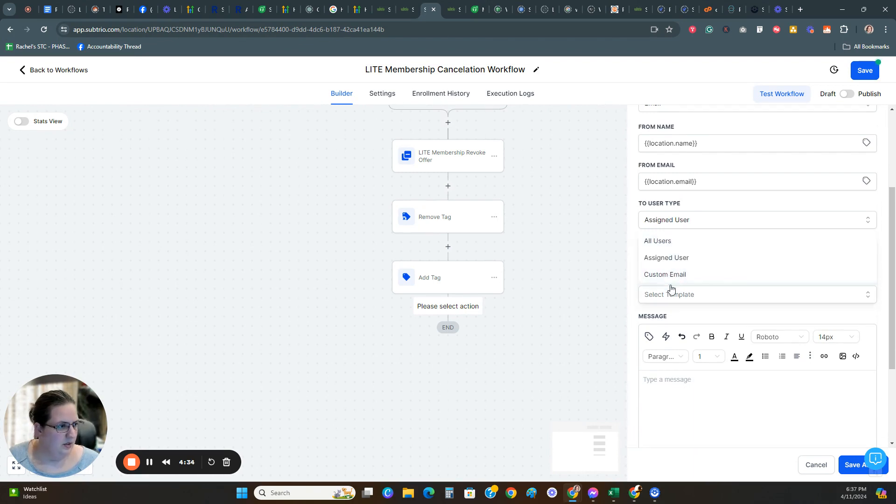
scroll(676, 271, "down", 1)
scroll(677, 271, "up", 1)
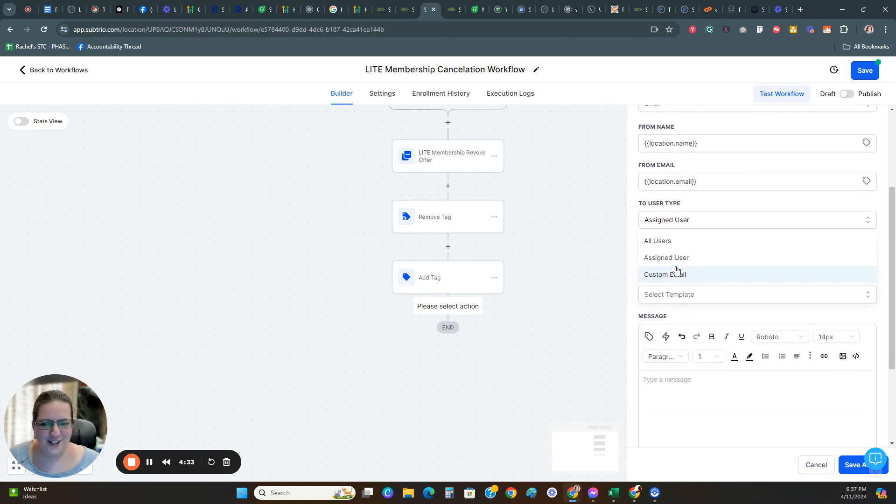
left_click(672, 273)
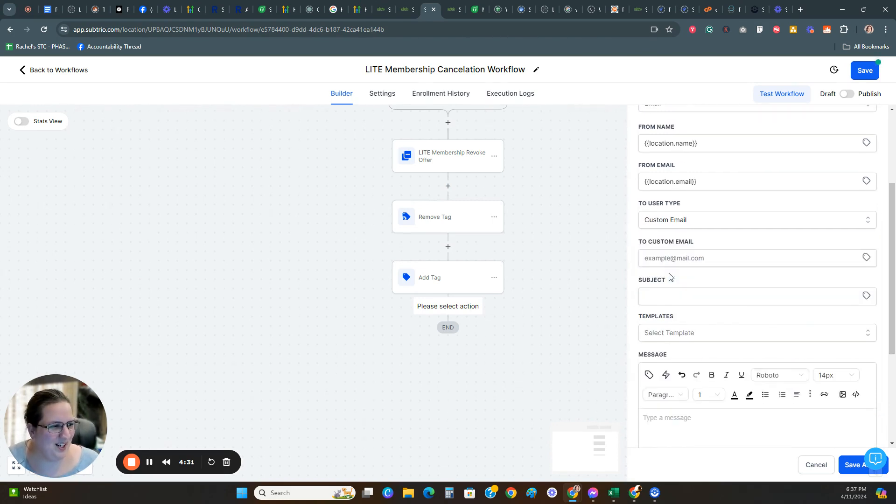
left_click(675, 260)
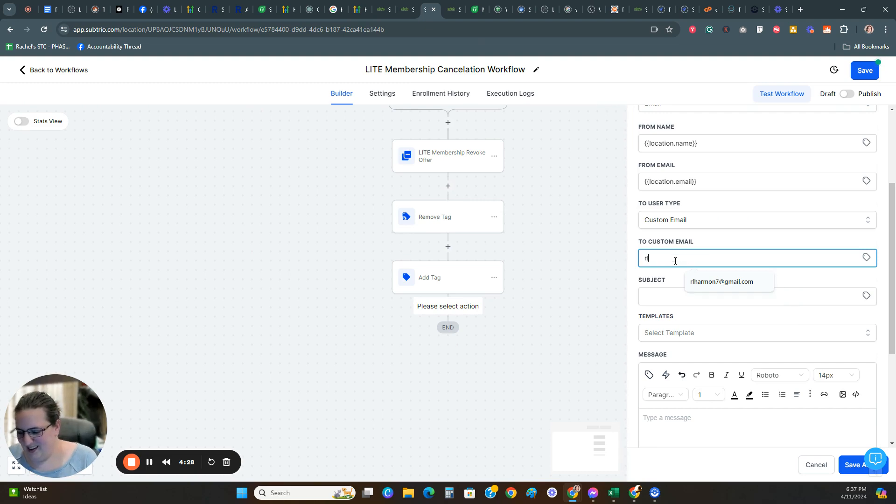
left_click(696, 281)
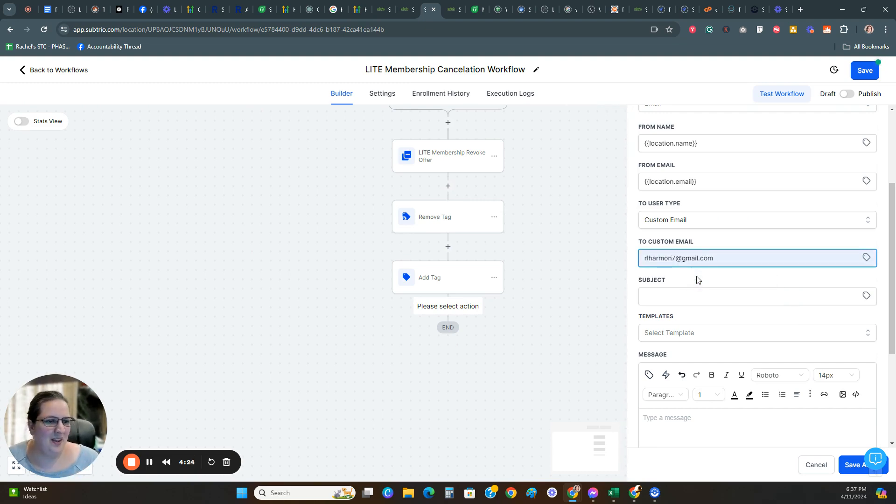
Step: Enter "PIPs LITE - Subscription Canceled" as the notification e-mail's subject
scroll(697, 279, "down", 1)
left_click(674, 251)
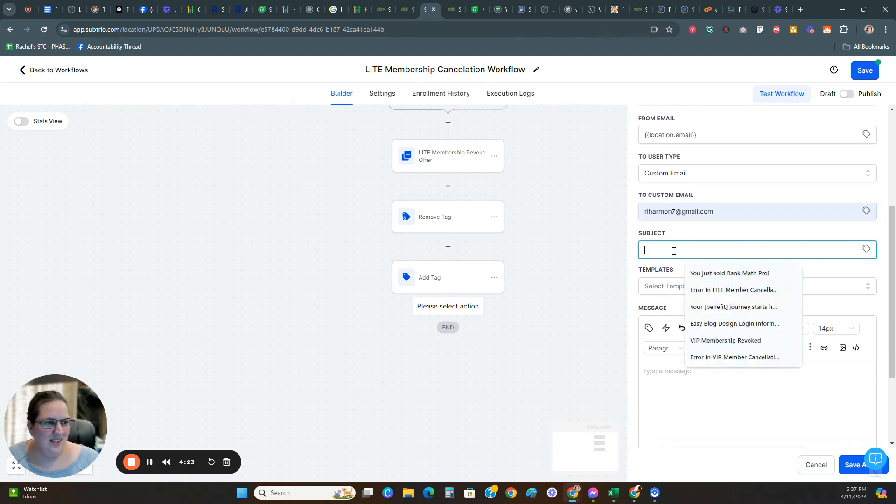
type("PIPs")
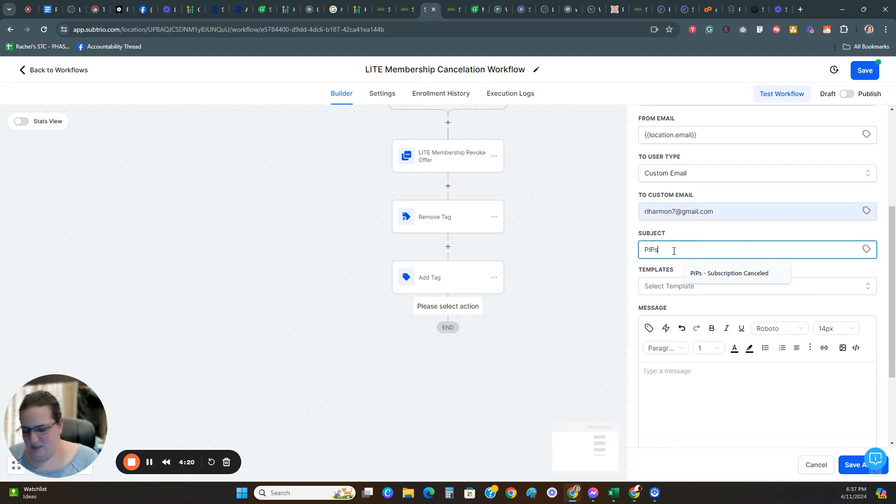
type(" LITE Sub")
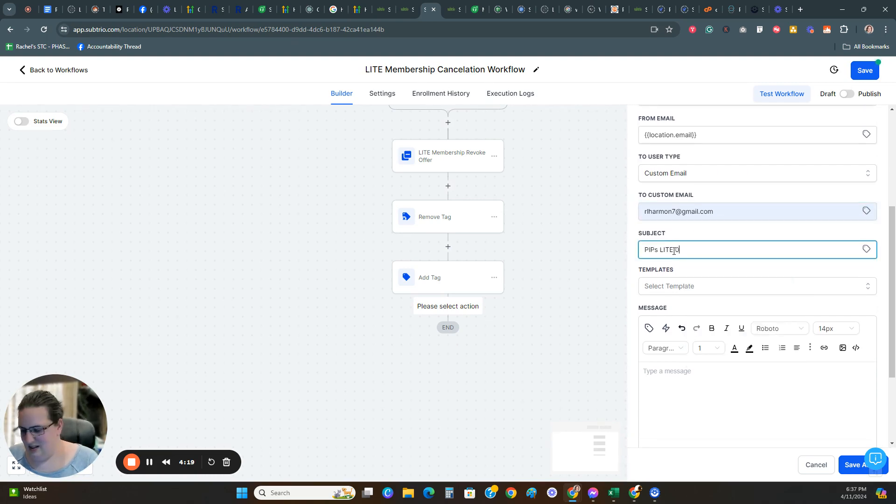
type("scription ")
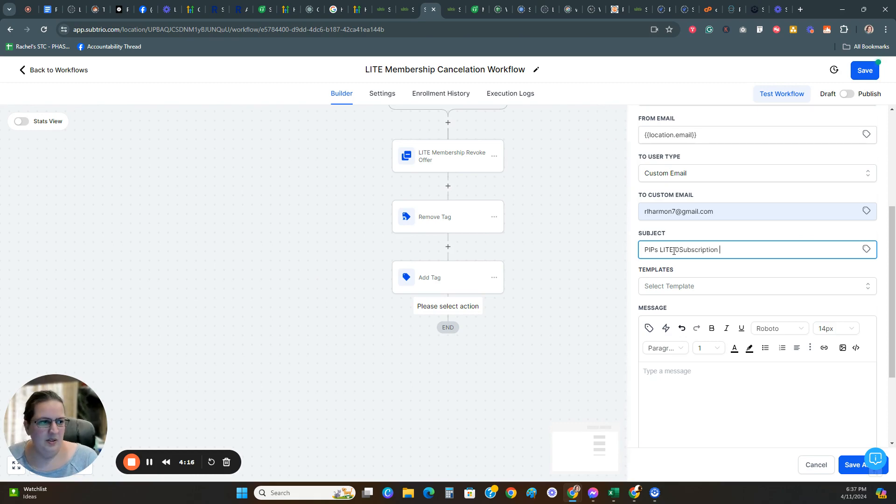
type("Canceled")
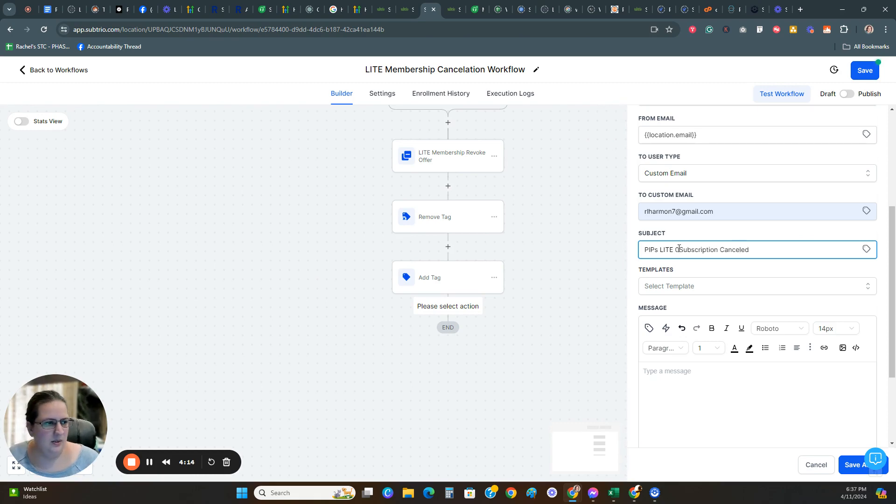
left_click(678, 249)
type("-")
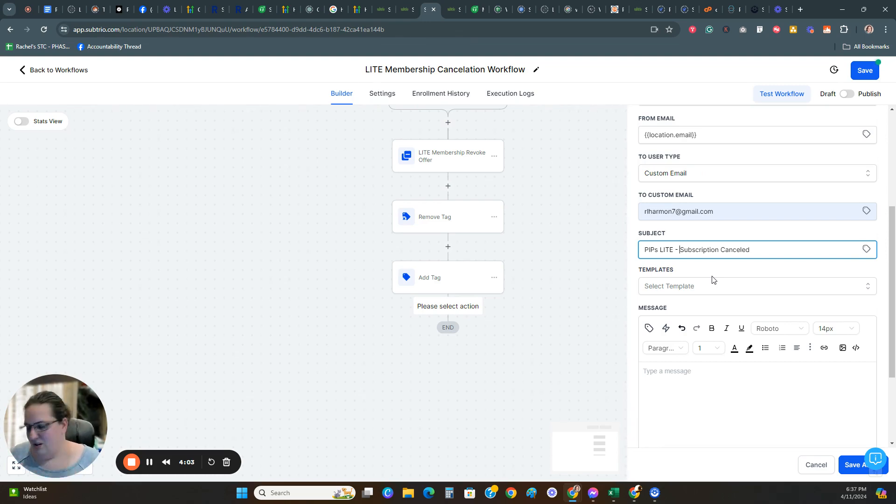
Step: Start the message body with "This customer:" followed by the contact's Full Name custom value
scroll(761, 313, "down", 3)
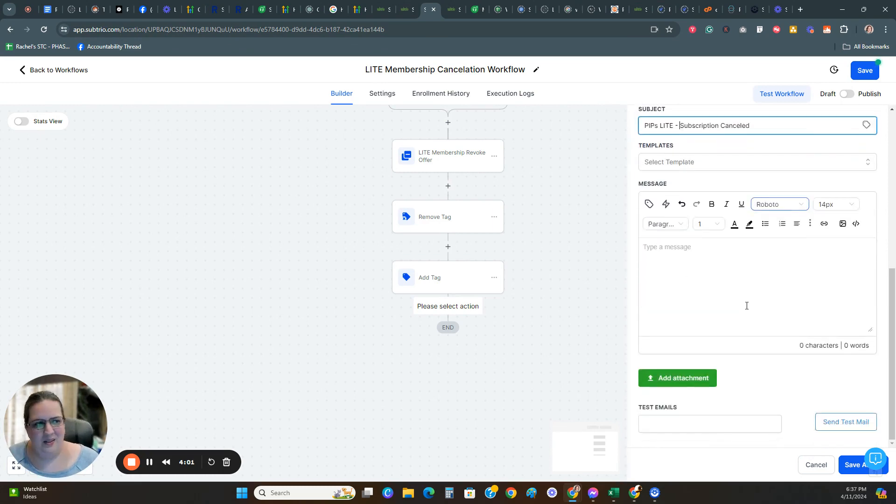
left_click(698, 259)
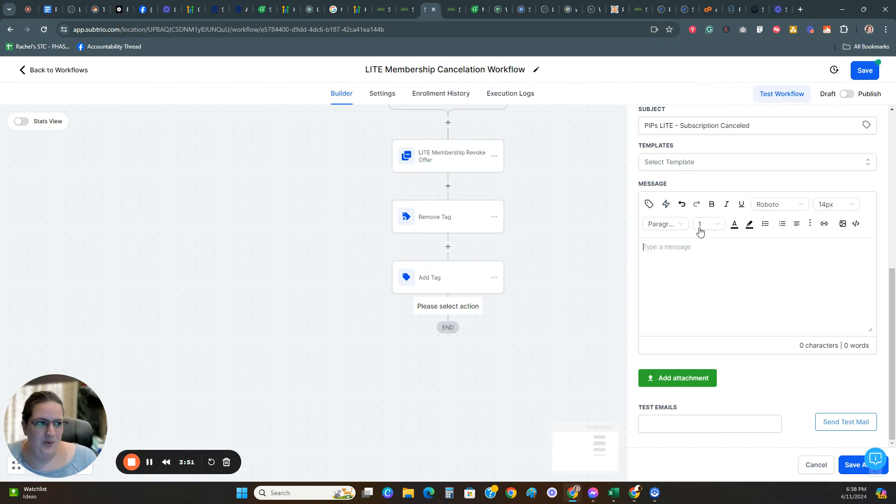
left_click(669, 247)
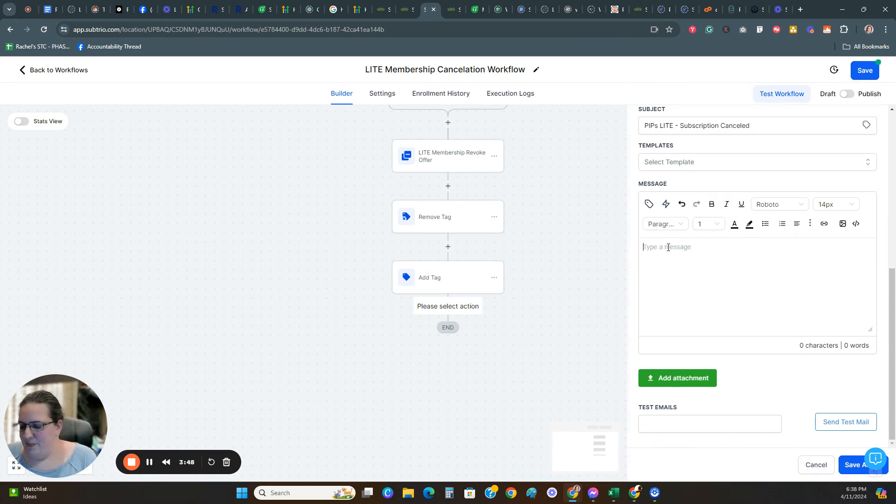
type("This")
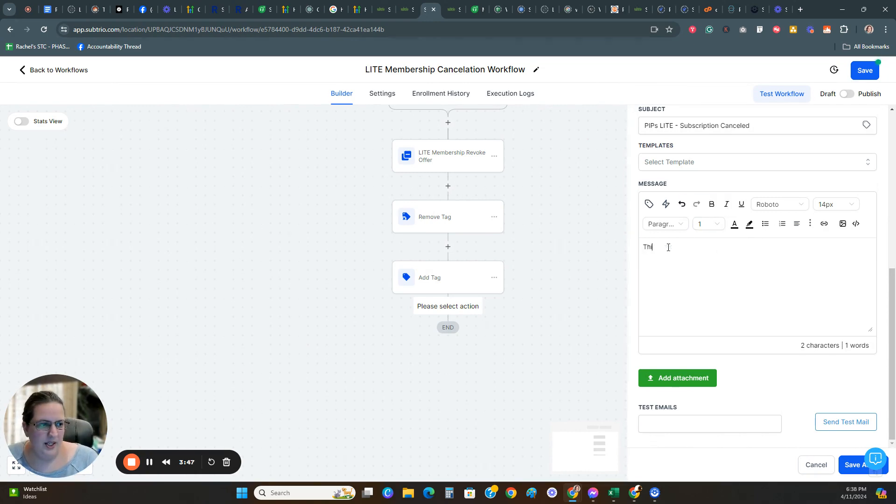
key("BackSpace")
key("BackSpace")
key("BackSpace")
key("BackSpace")
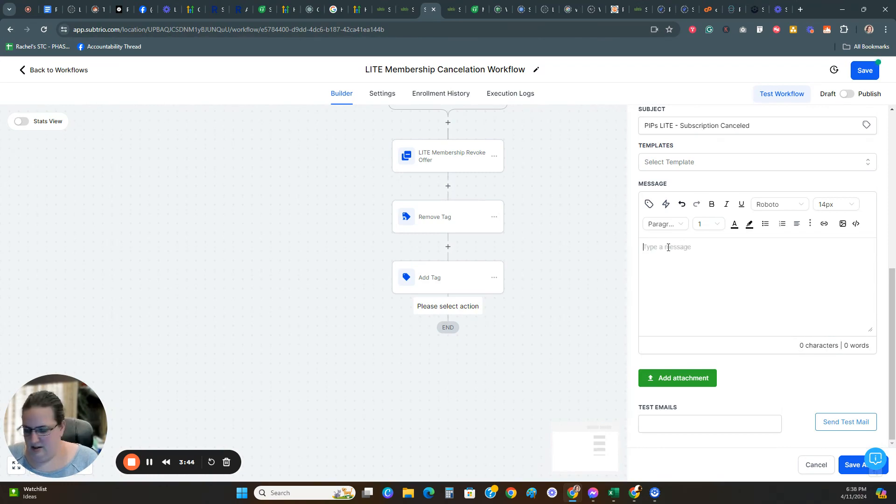
type("This customer:")
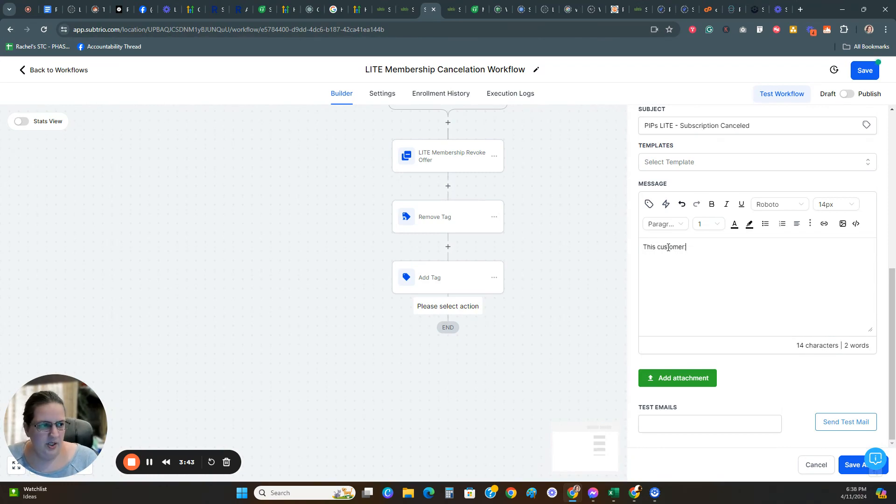
left_click(649, 204)
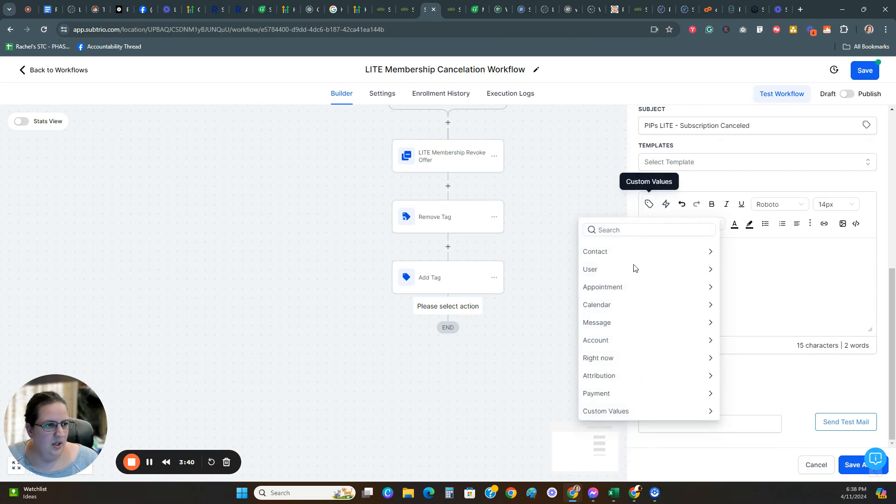
left_click(623, 254)
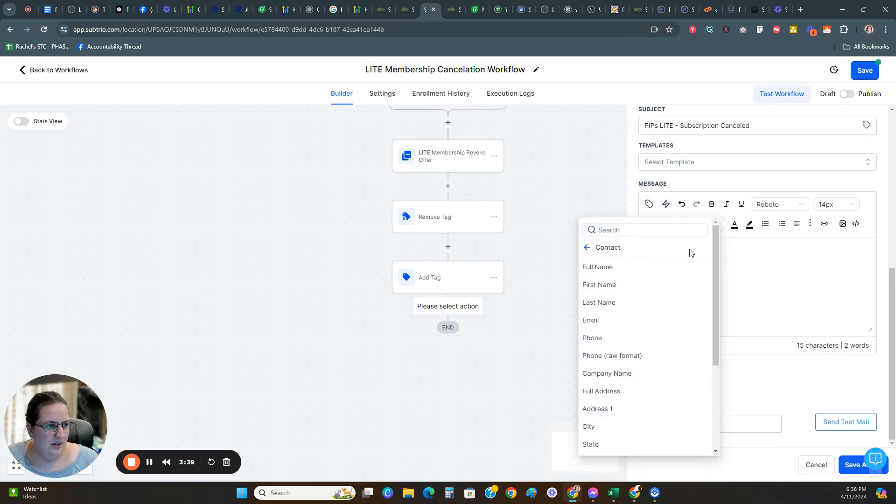
left_click(603, 267)
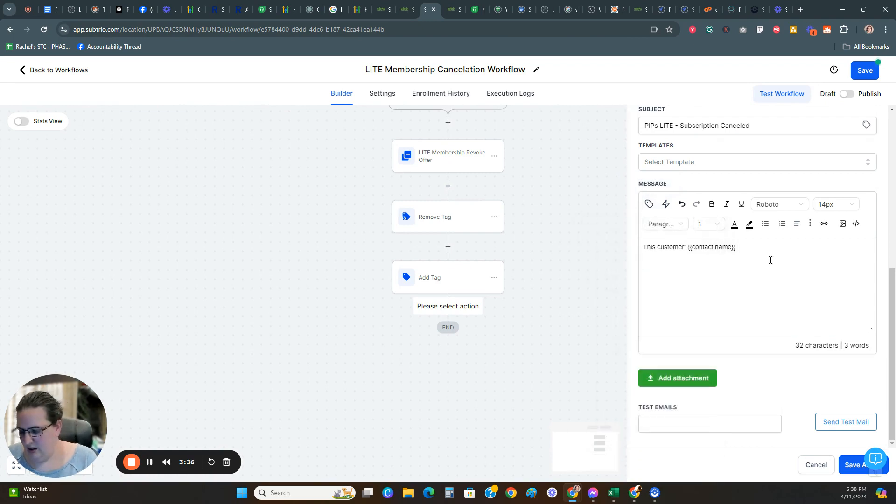
Step: Continue the message with "has canceled their" and insert the payment subscription's Product Name custom value
type("has canceled th")
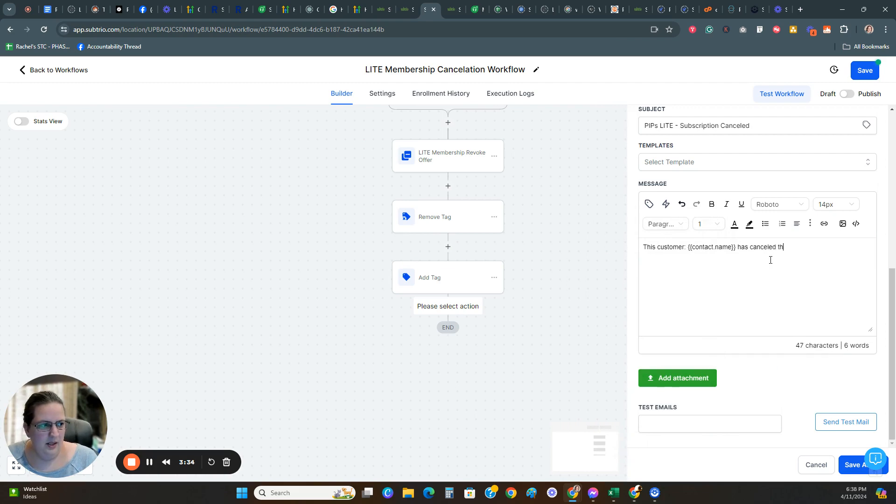
type("eir")
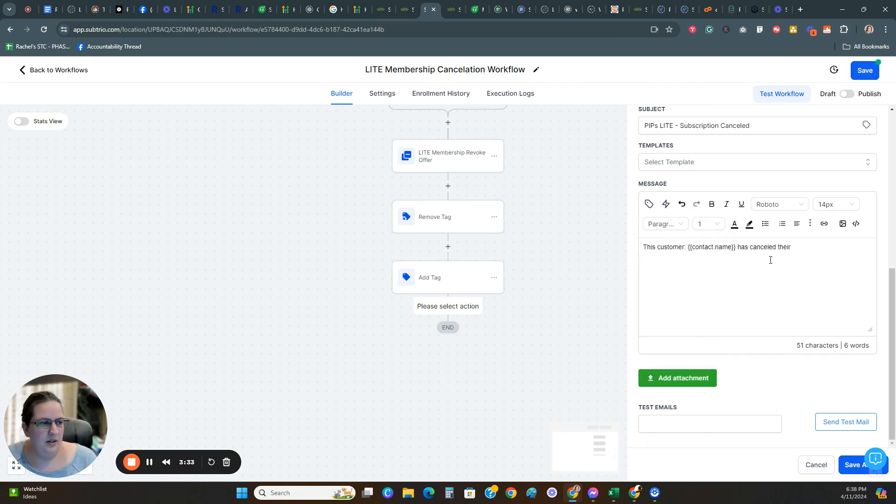
left_click(647, 205)
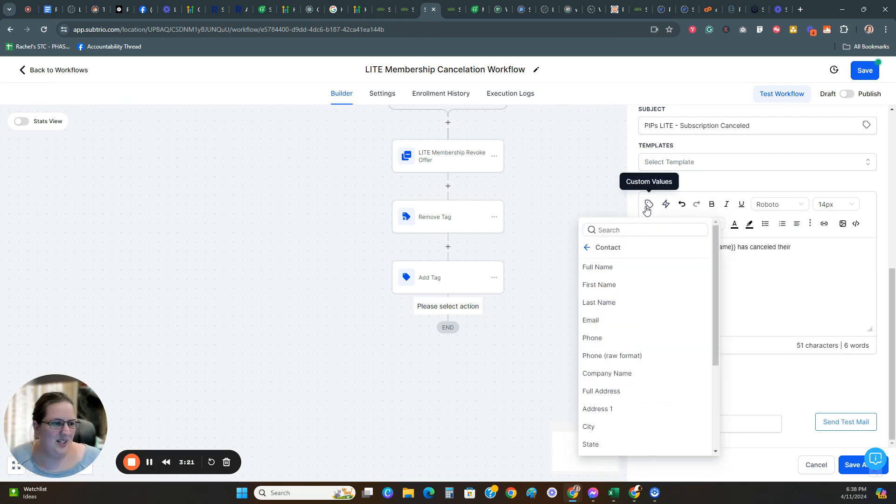
left_click(588, 247)
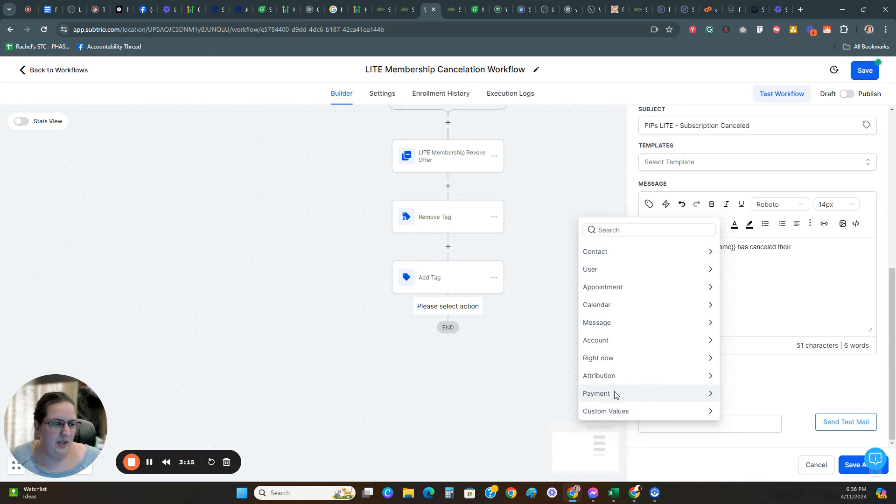
left_click(633, 394)
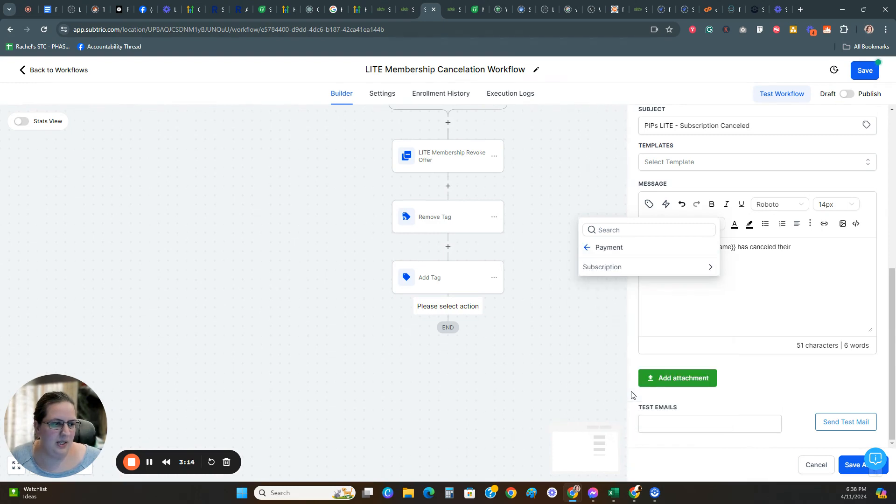
left_click(608, 272)
scroll(639, 359, "down", 1)
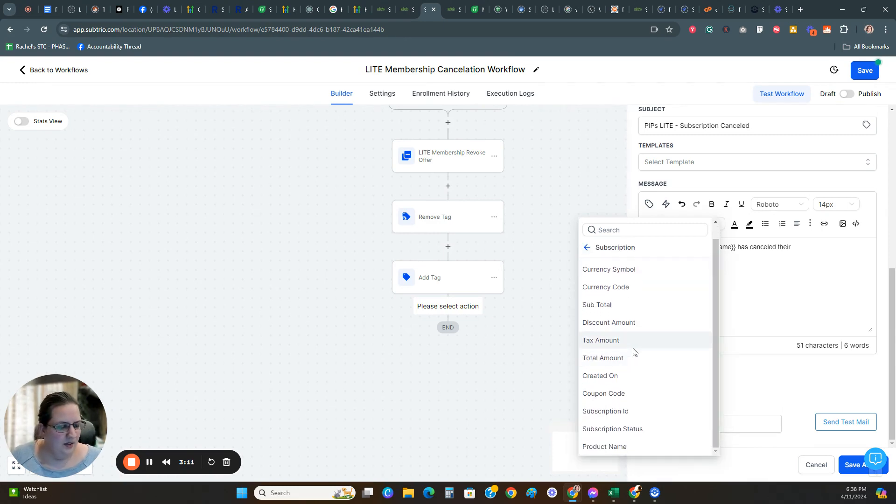
left_click(608, 447)
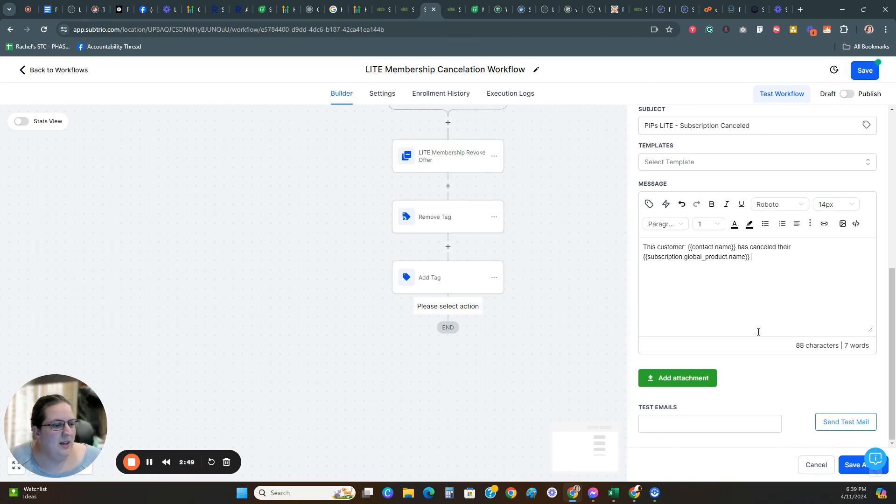
Step: Save the configured Internal Notification e-mail action as the workflow's last action
left_click(851, 465)
scroll(567, 298, "down", 1)
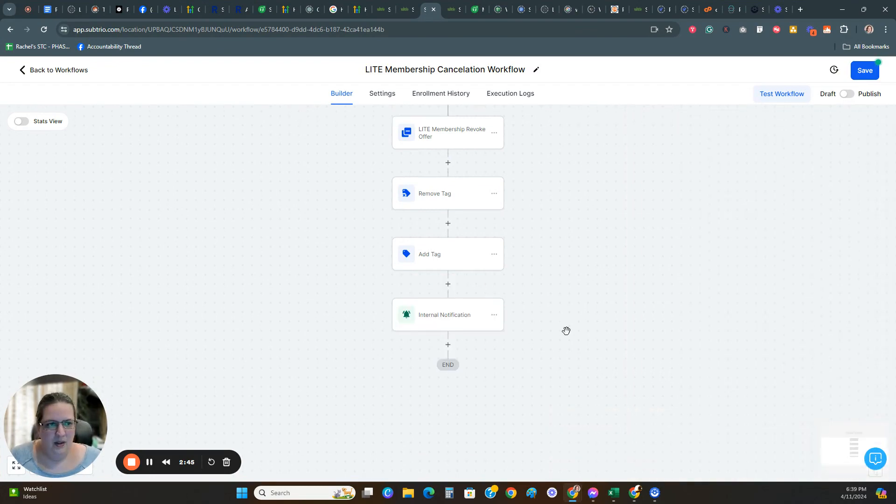
left_click(148, 467)
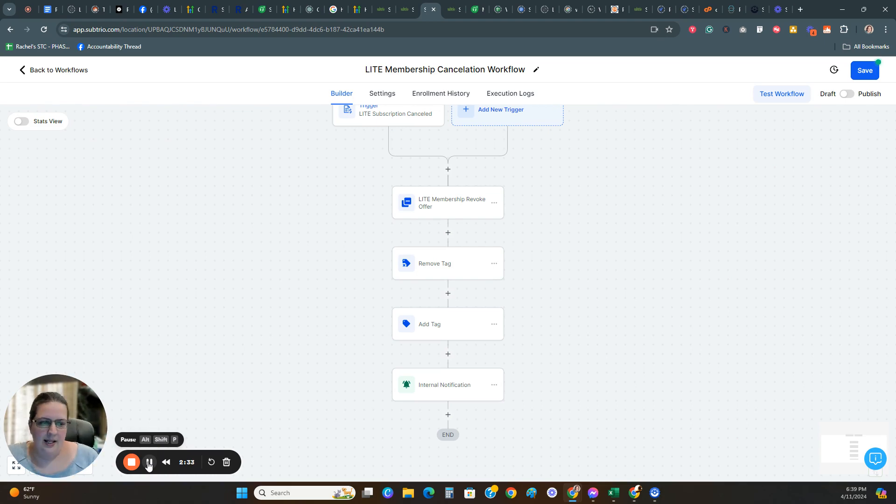
Step: Switch the LITE Membership Cancelation Workflow from Draft to Publish and save the workflow
scroll(298, 365, "down", 1)
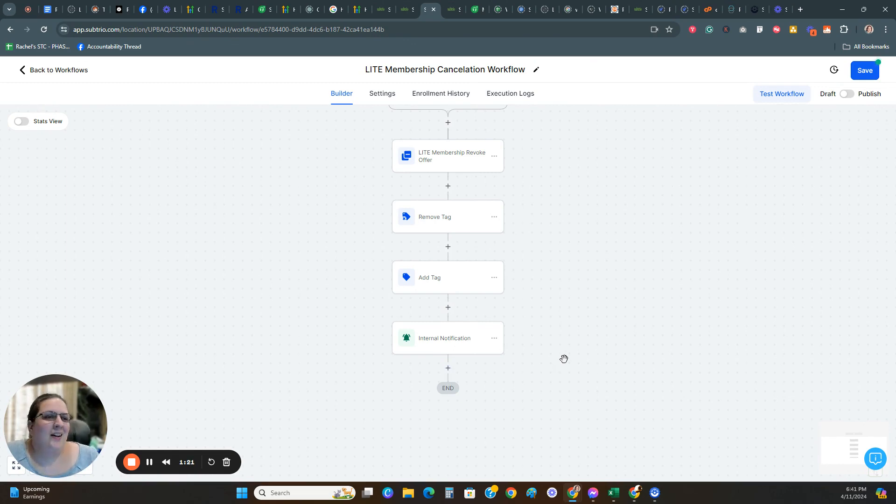
left_click(847, 93)
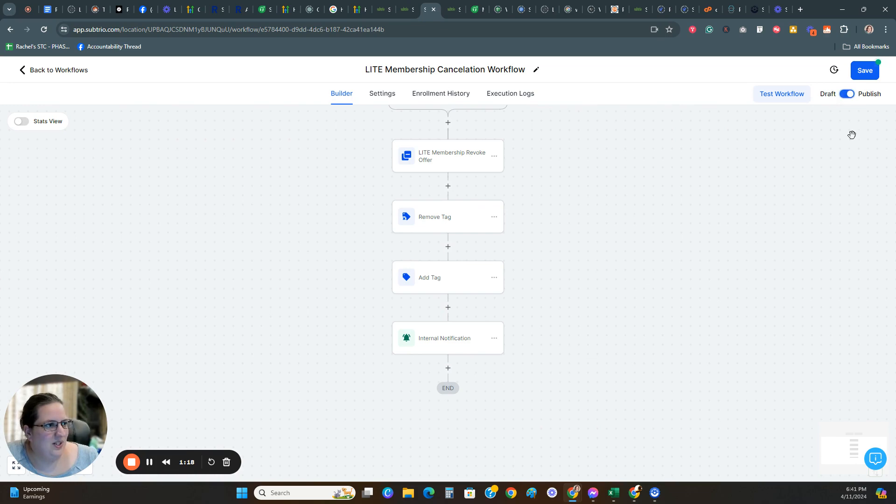
left_click(863, 71)
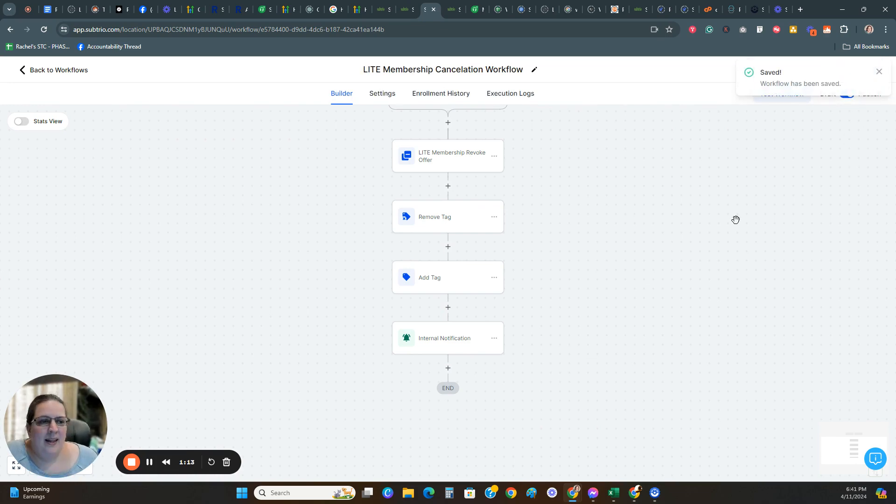
scroll(736, 220, "up", 2)
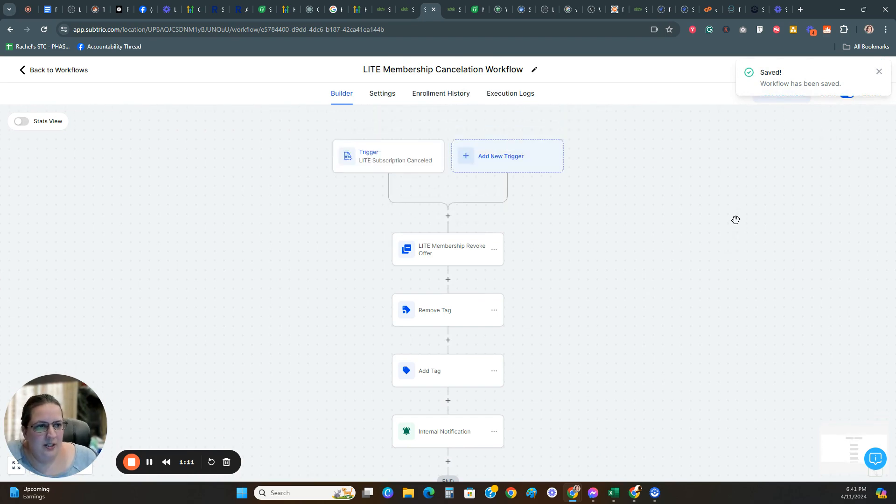